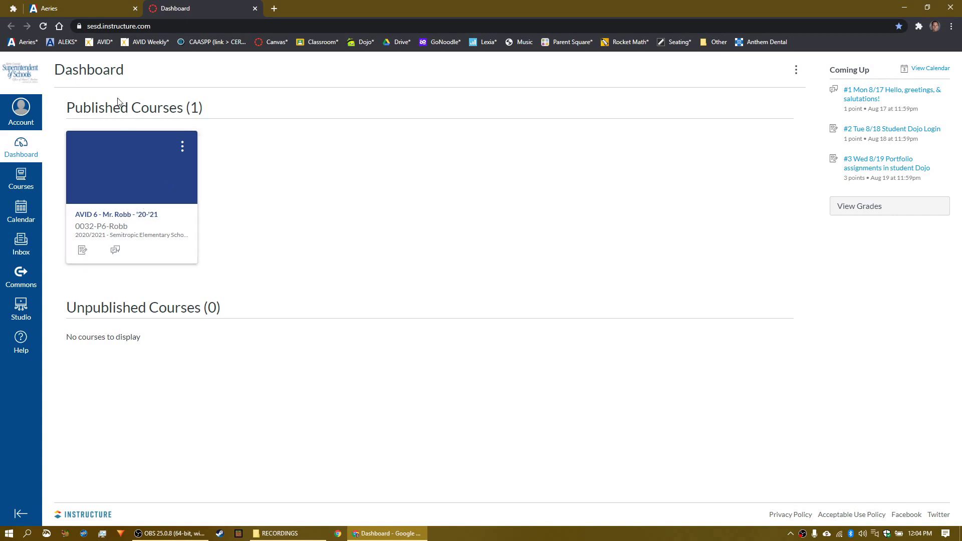
Step: In Aeries, bring up the Gradebooks list showing the AVID 6 Period 6 Quarter 1–4 gradebooks
click(101, 9)
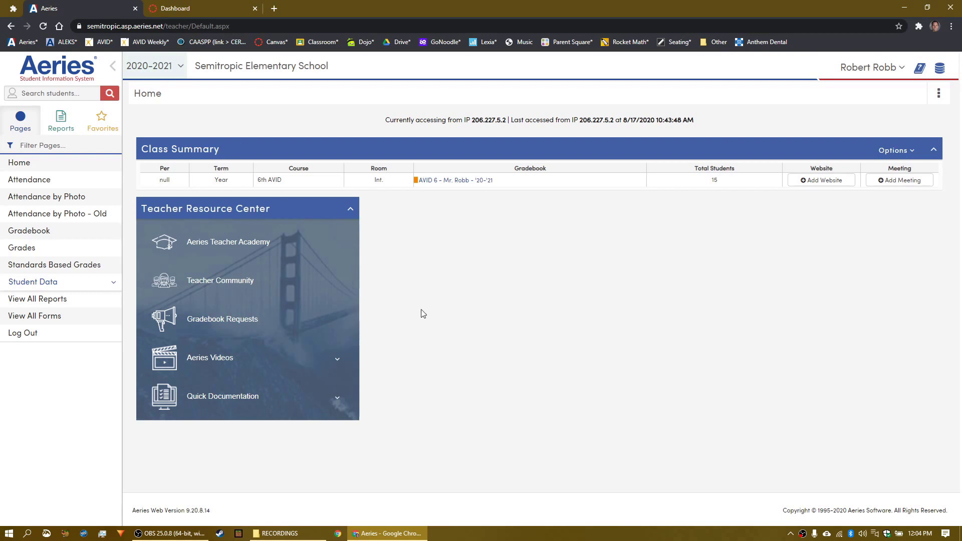
click(29, 232)
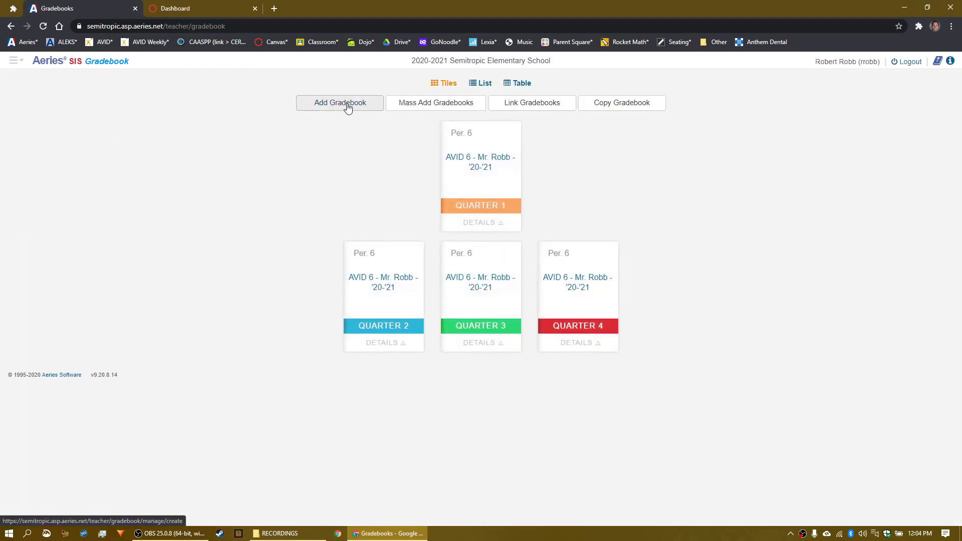
Step: Create a period 6 gradebook named 'Test' that spans Quarters 1 through 4
click(348, 106)
click(88, 251)
click(89, 278)
click(89, 302)
click(89, 326)
click(84, 416)
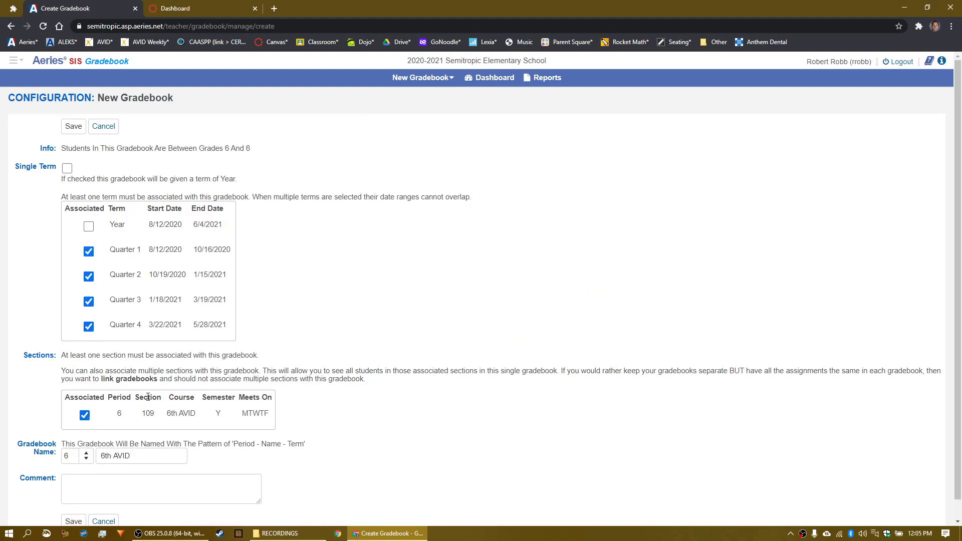
scroll(143, 391, down, 1)
drag(132, 436, 94, 439)
text(Test)
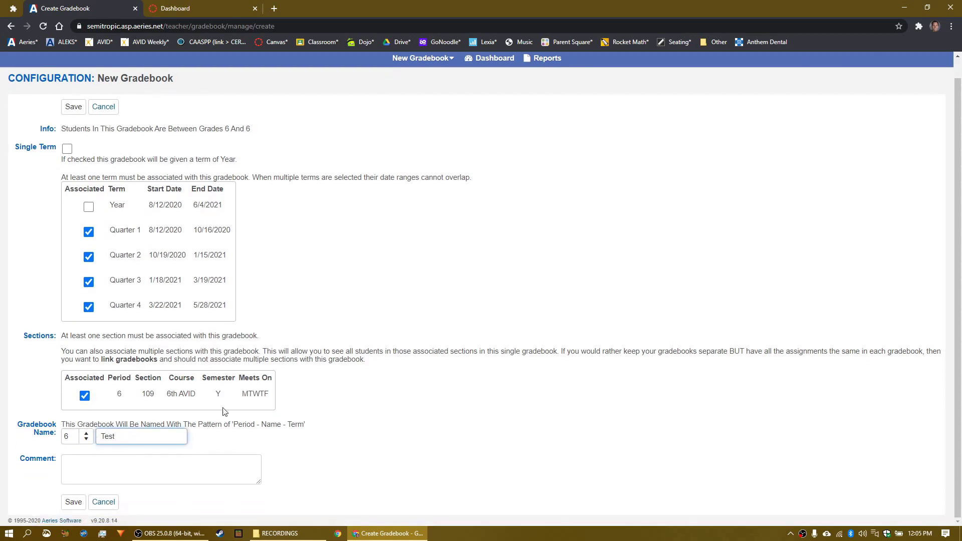
click(72, 502)
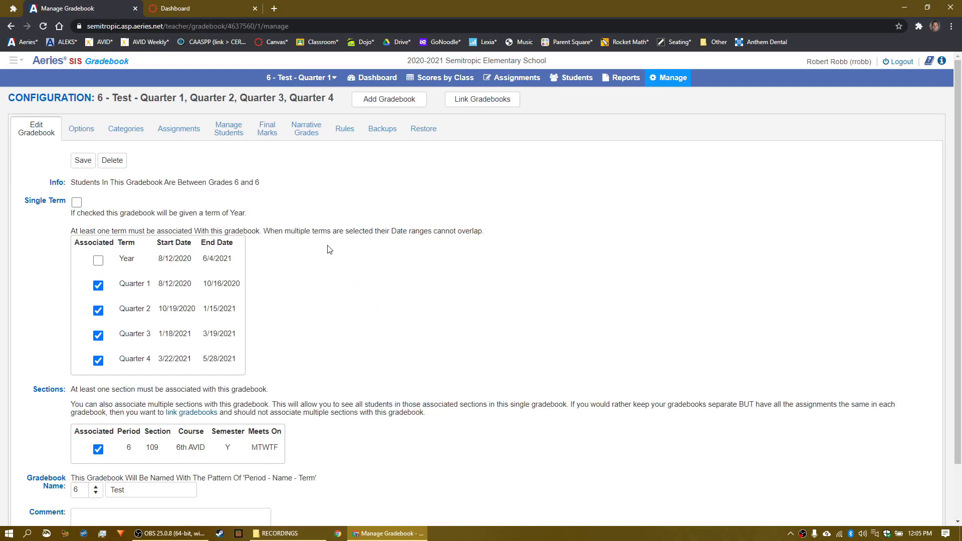
Step: Review the Test gradebook's student roster, then close the Enters/Leaves window
click(228, 130)
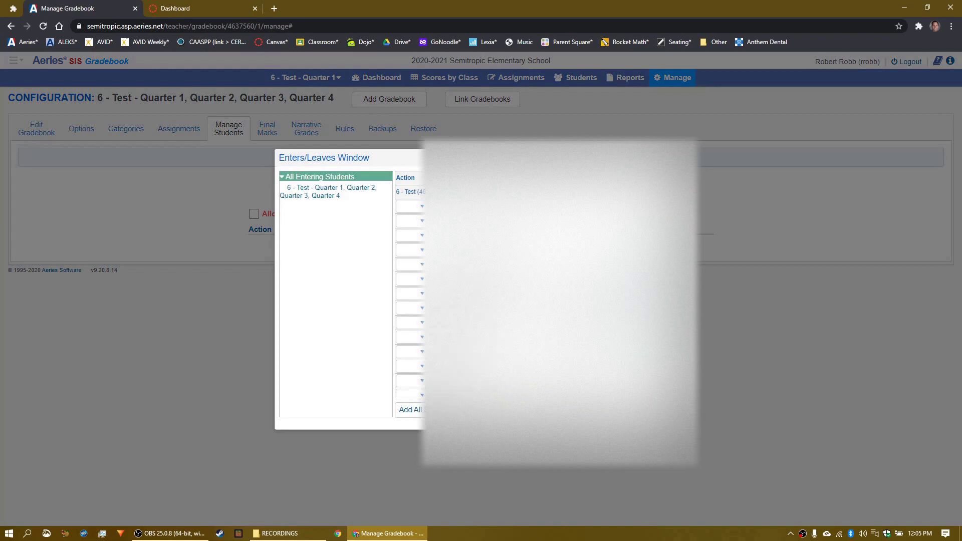
scroll(410, 291, down, 1)
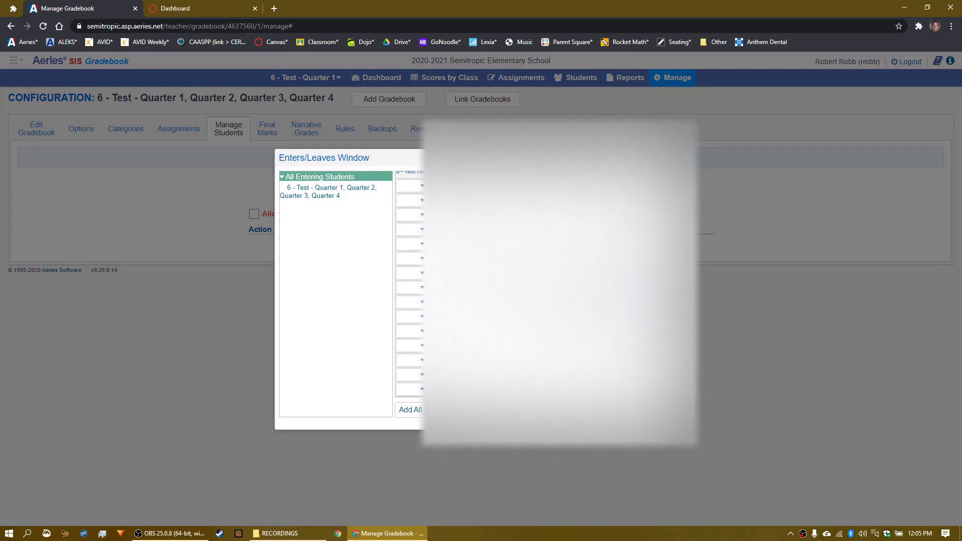
key(Escape)
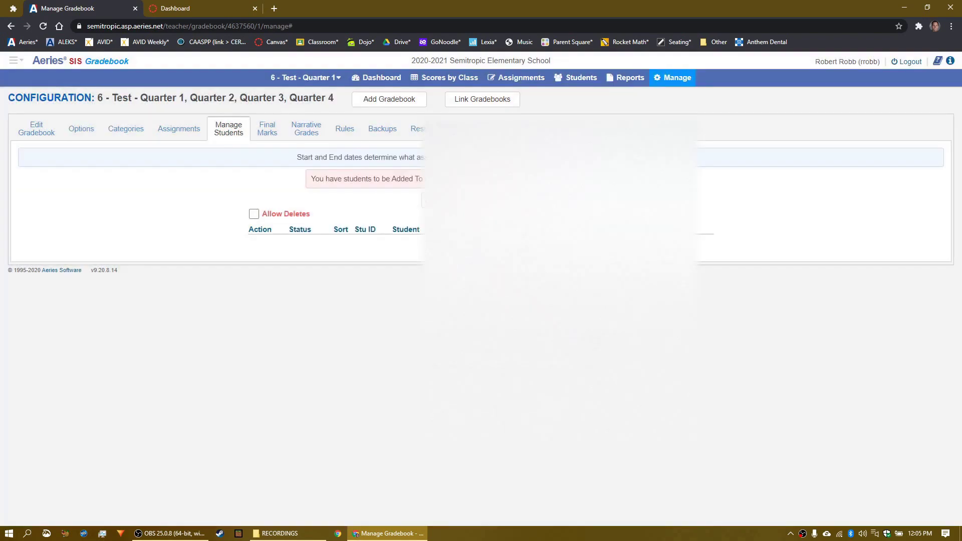
Step: Add 'ELA' and 'Participation' grading categories to the Test gradebook
click(135, 131)
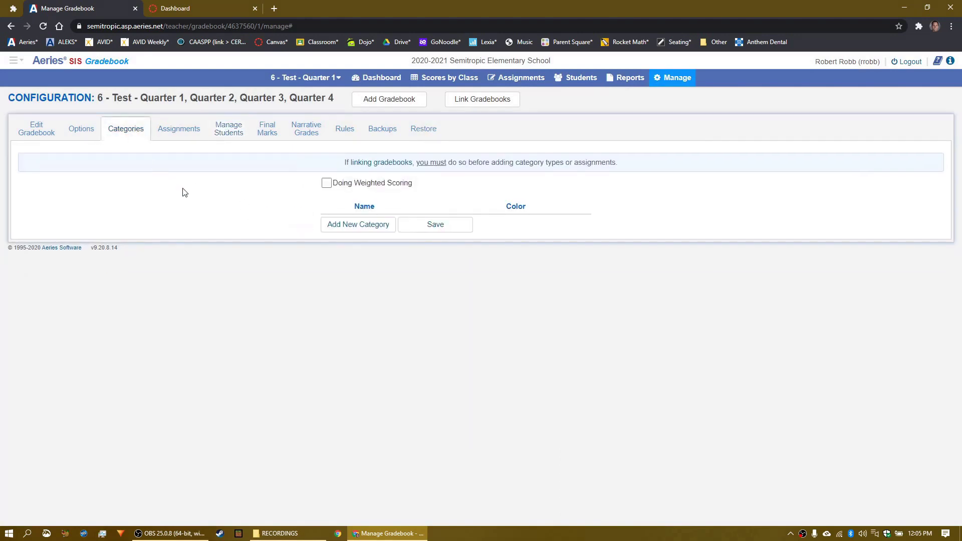
click(365, 224)
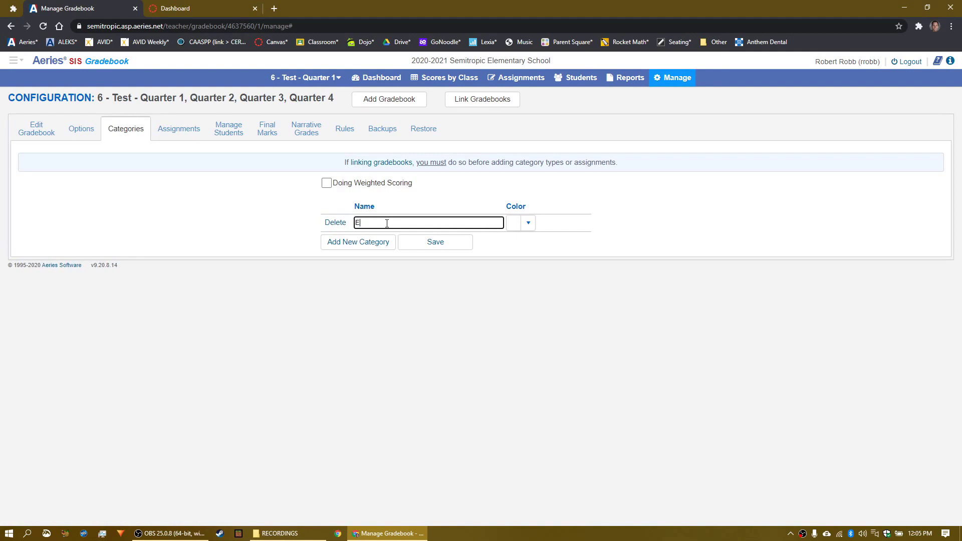
click(441, 246)
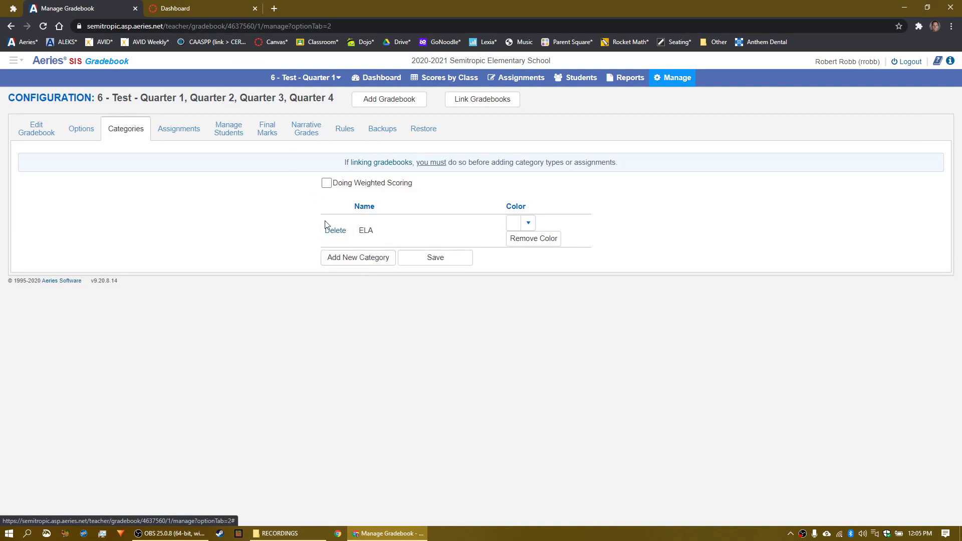
click(363, 259)
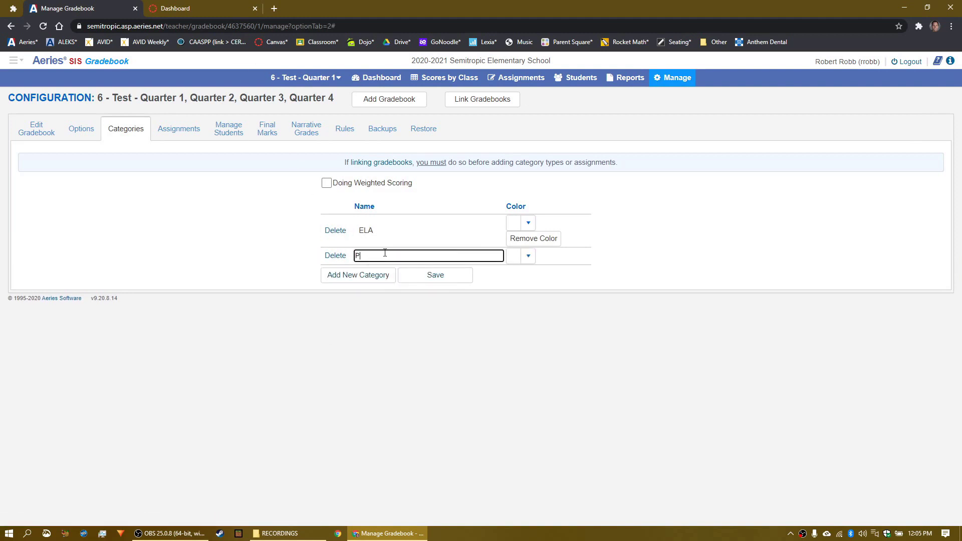
text(Participation)
click(431, 276)
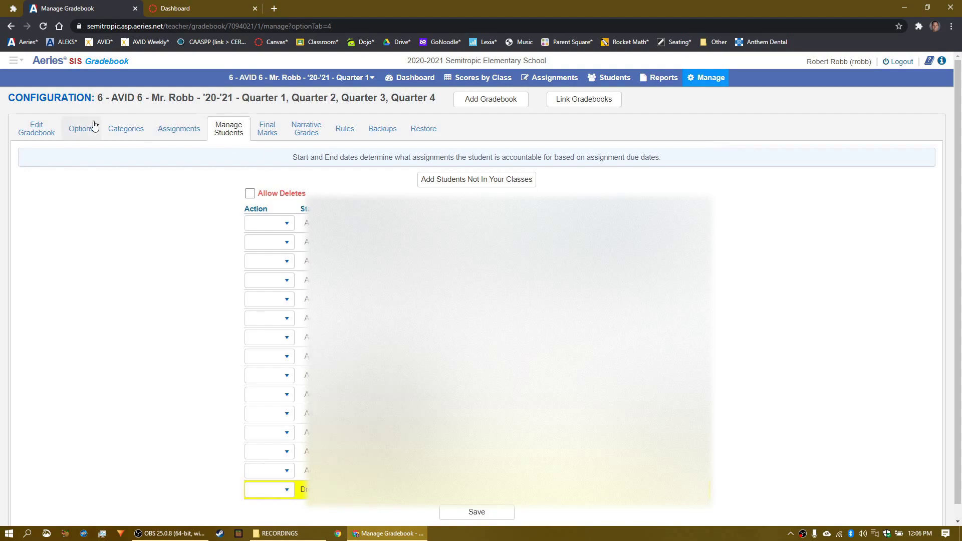
Step: Inspect the AVID 6 gradebook's Assignments and Participation category names unchanged, then return to Canvas
click(120, 129)
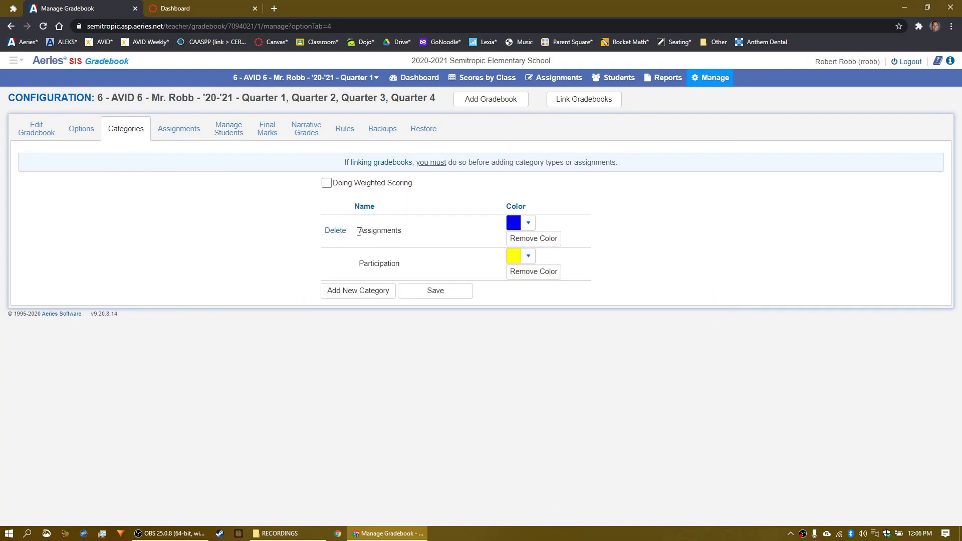
drag(358, 230, 403, 231)
click(364, 265)
drag(360, 264, 403, 263)
click(338, 261)
drag(358, 230, 440, 229)
click(428, 213)
key(ctrl+Tab)
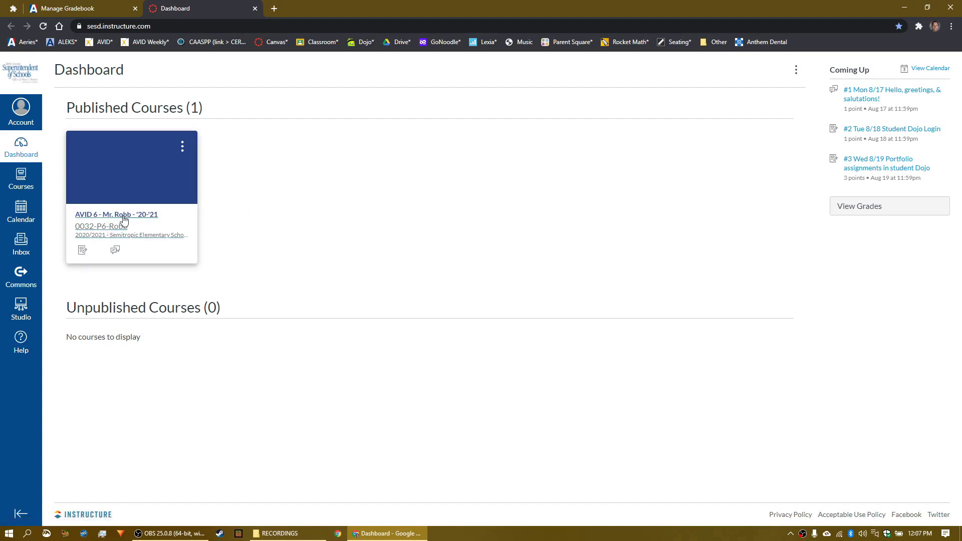
Step: Open the AVID 6 - Mr. Robb - '20-'21 course from the Canvas dashboard
click(111, 217)
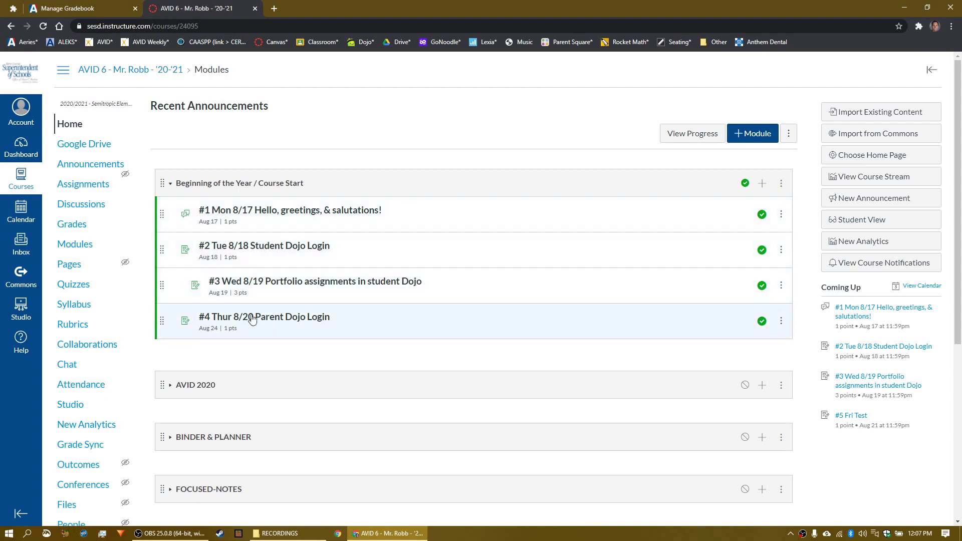
Step: Edit the #1 Mon 8/17 discussion and confirm Graded, Sync to SIS and the Participation group
click(340, 213)
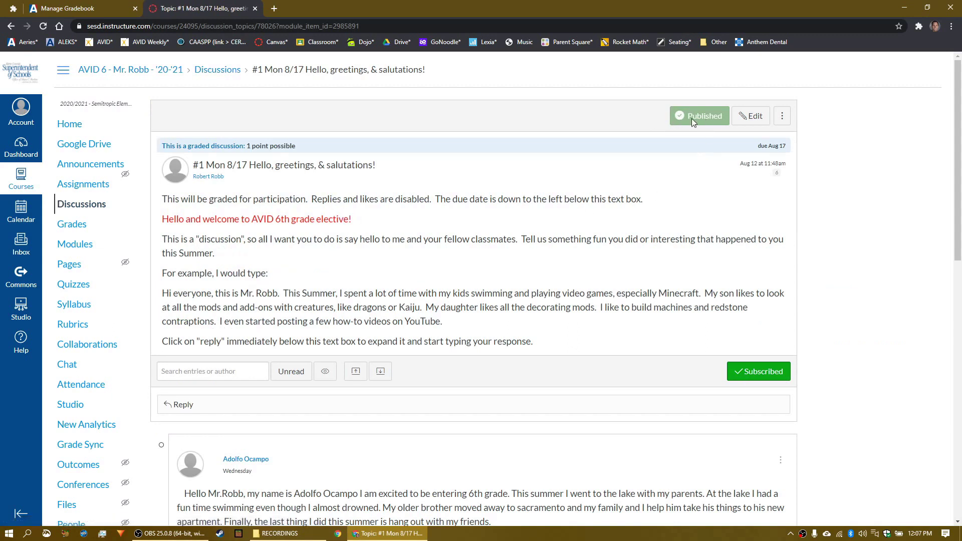
click(750, 120)
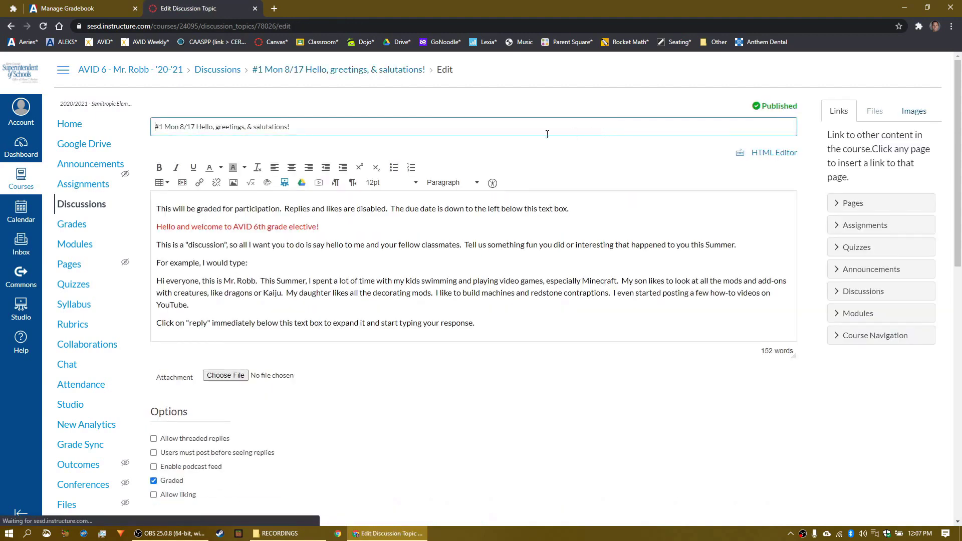
scroll(388, 190, down, 1)
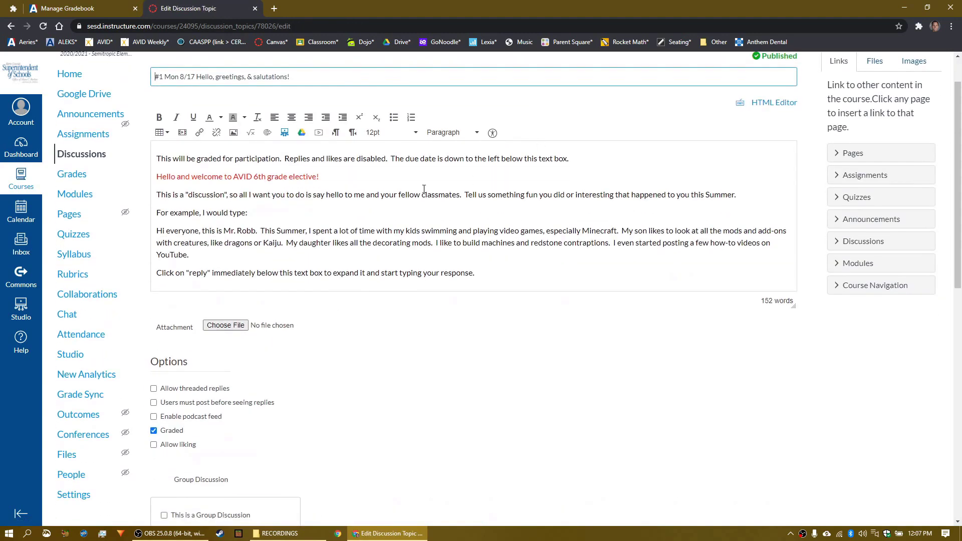
scroll(289, 248, down, 4)
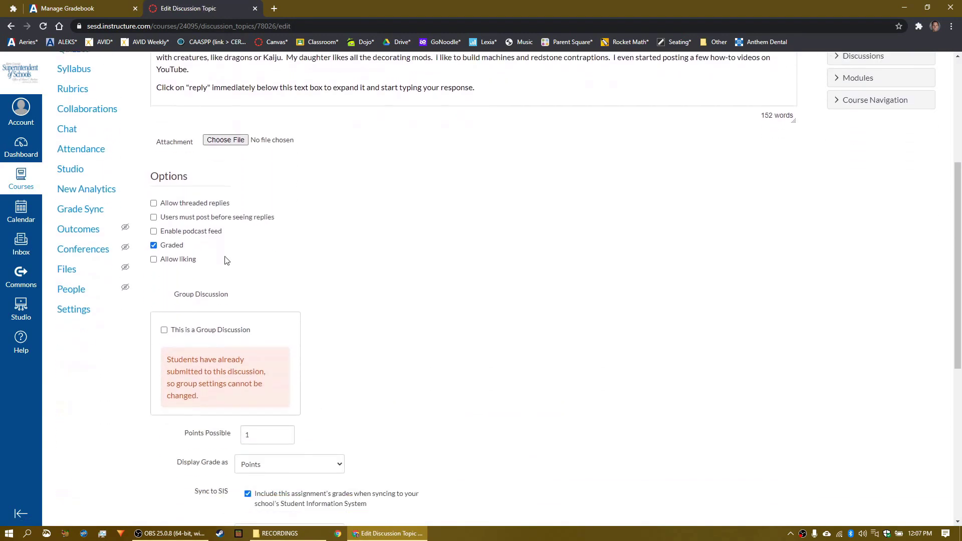
scroll(171, 233, up, 1)
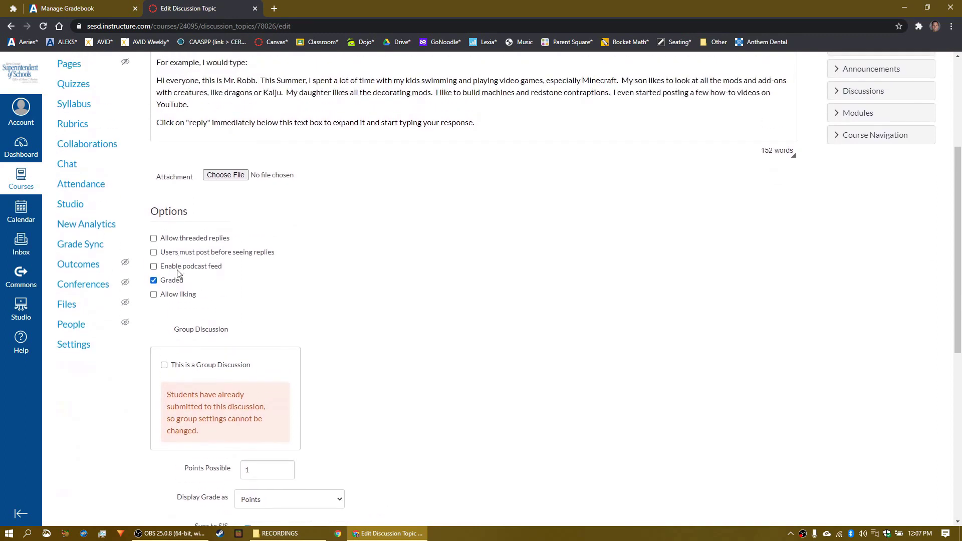
scroll(299, 256, down, 2)
scroll(375, 239, down, 4)
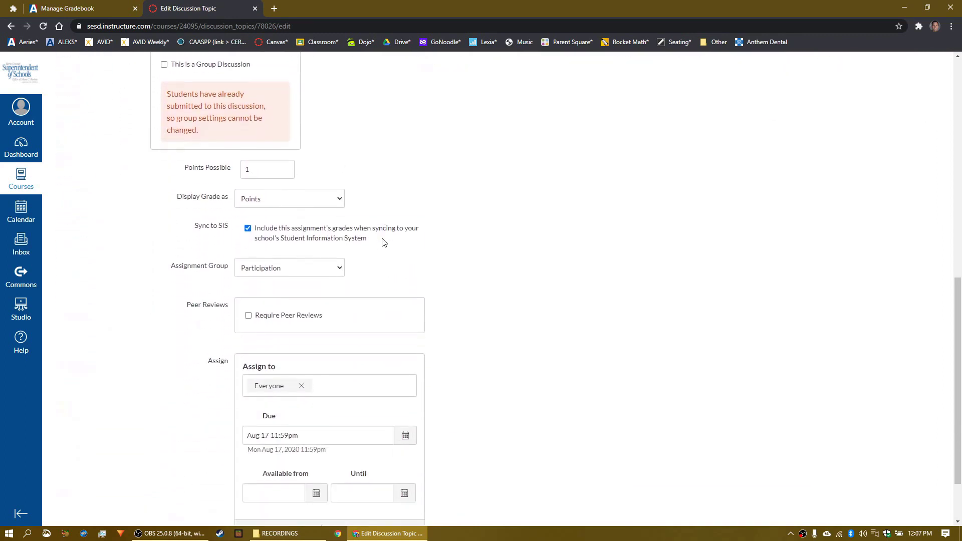
drag(202, 228, 284, 242)
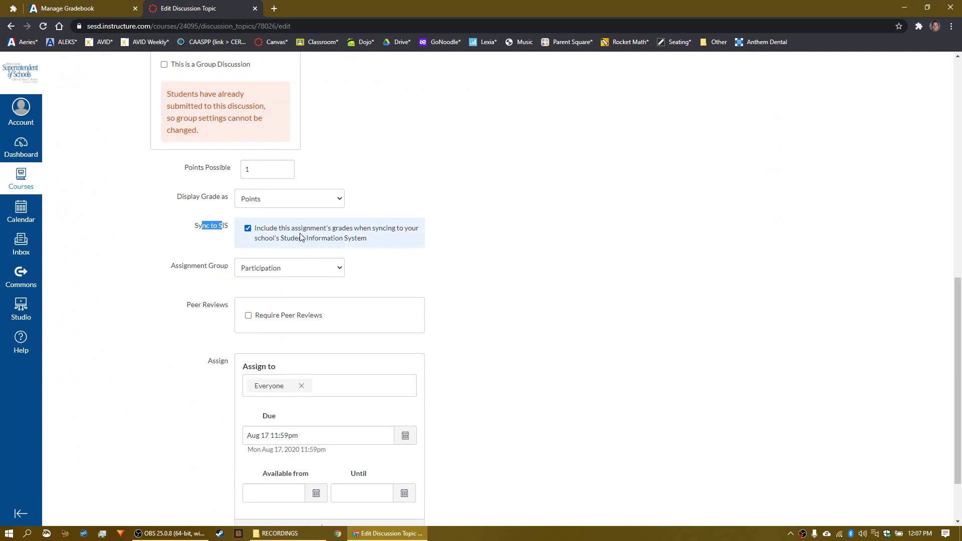
drag(198, 271, 284, 271)
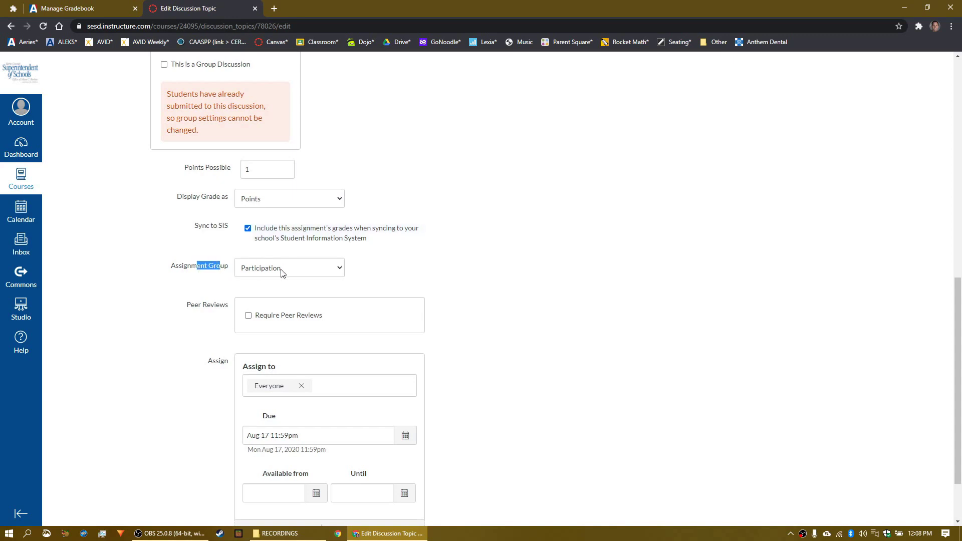
Step: Compare against the Aeries gradebook categories, then save the #1 discussion settings
click(113, 8)
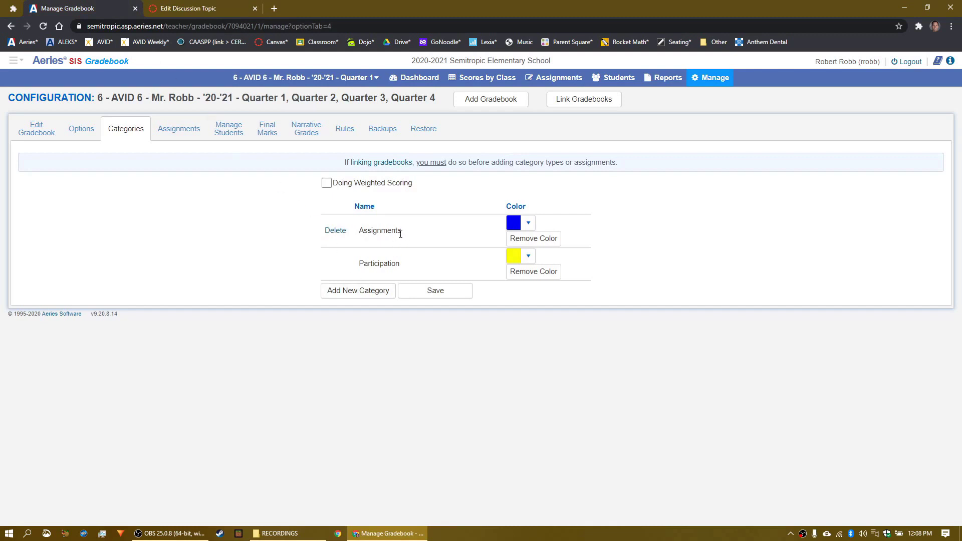
key(ctrl+Tab)
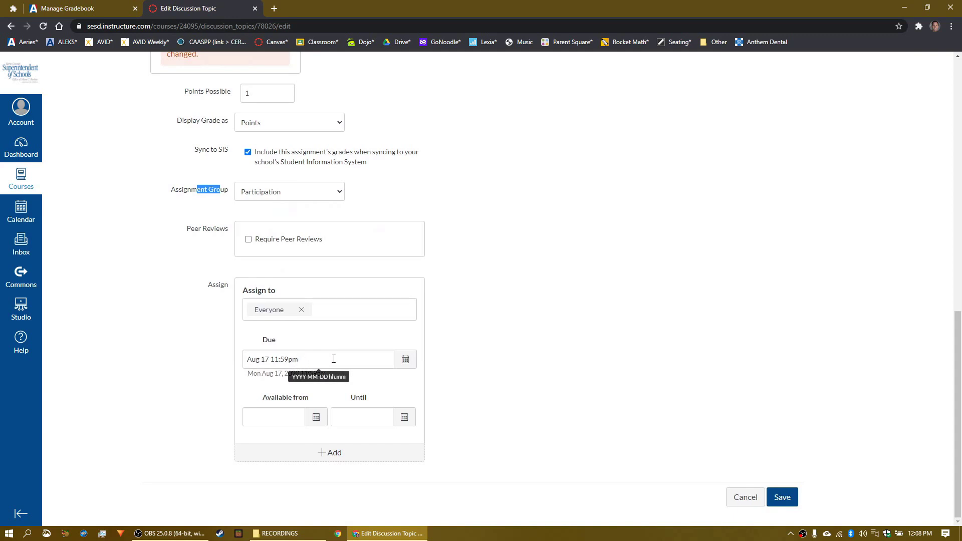
click(787, 498)
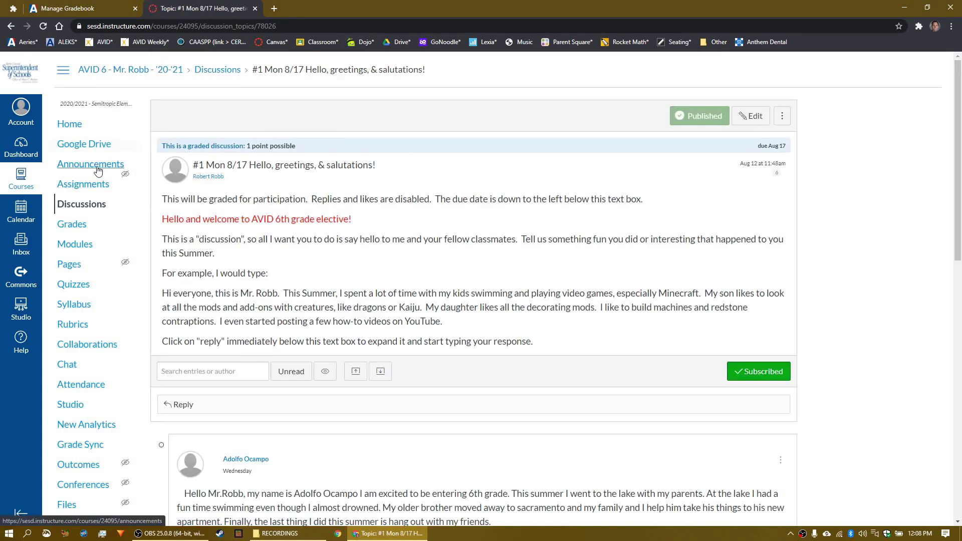
Step: Look over the course's Participation assignments list, then return to the AVID 6 home page
click(91, 186)
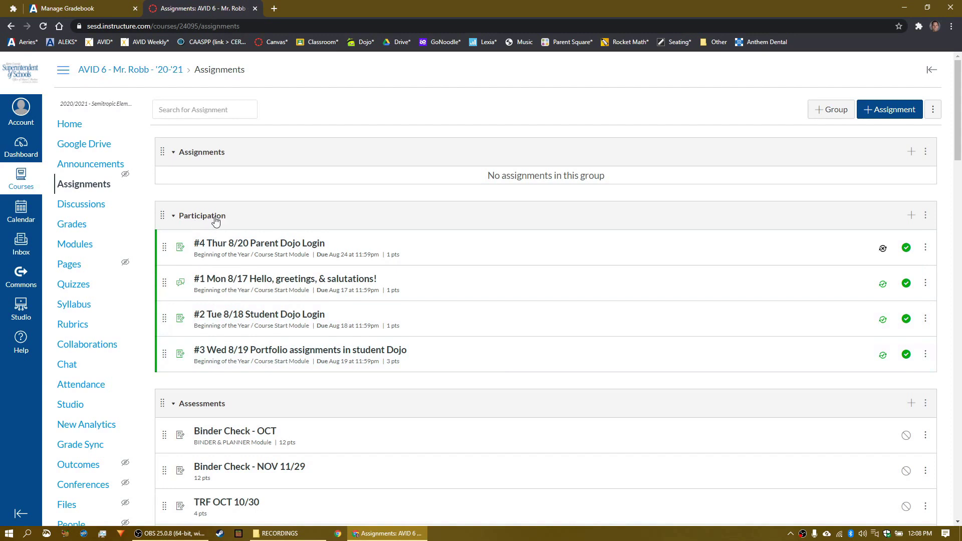
click(77, 129)
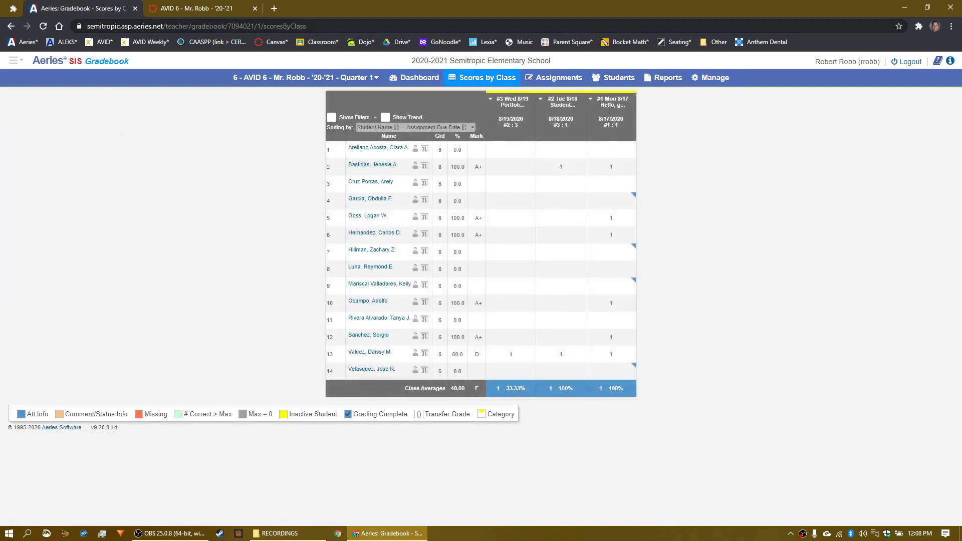
click(206, 9)
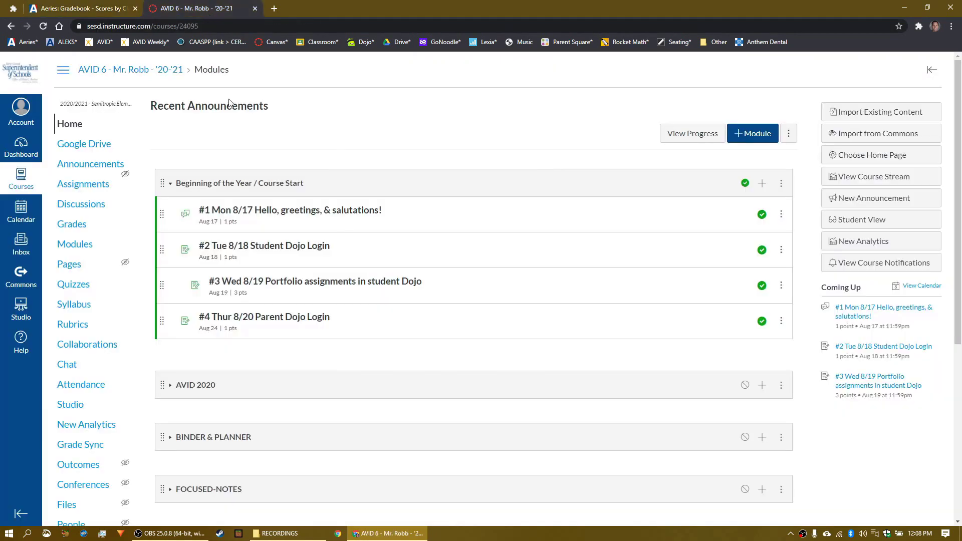
click(314, 318)
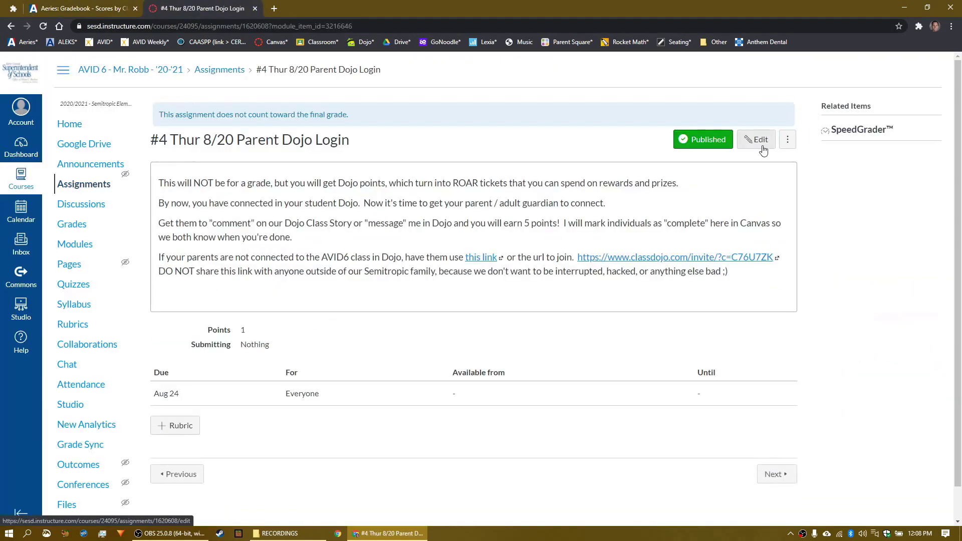
click(755, 139)
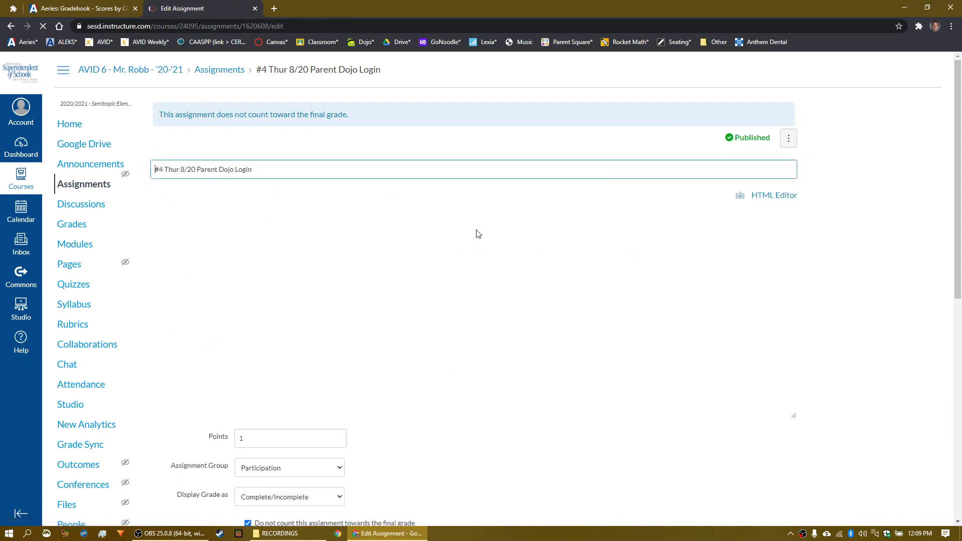
scroll(276, 357, down, 3)
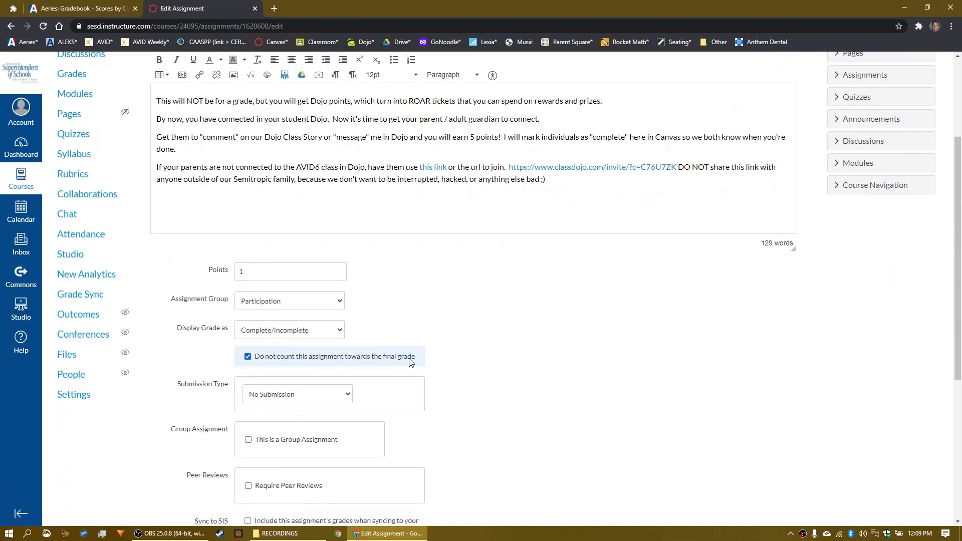
scroll(474, 318, down, 5)
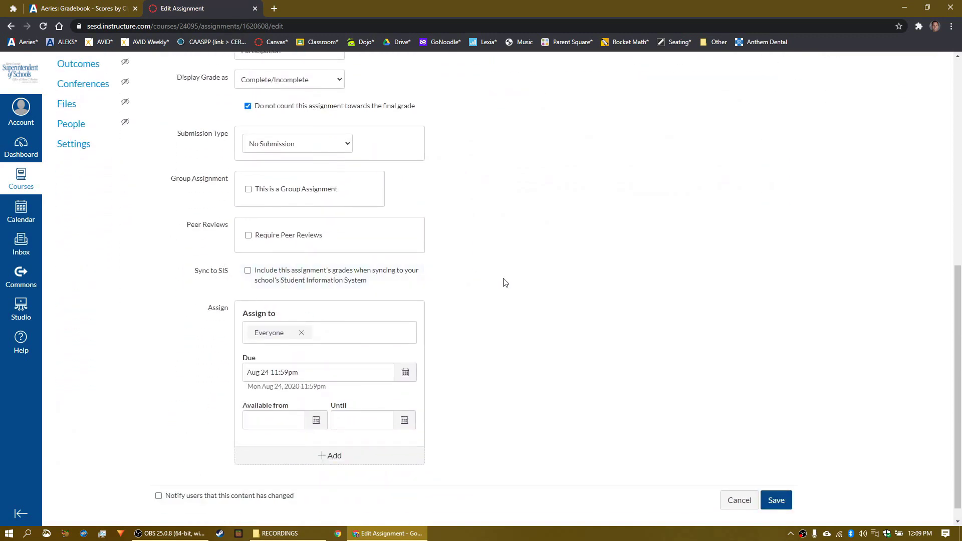
scroll(521, 275, up, 2)
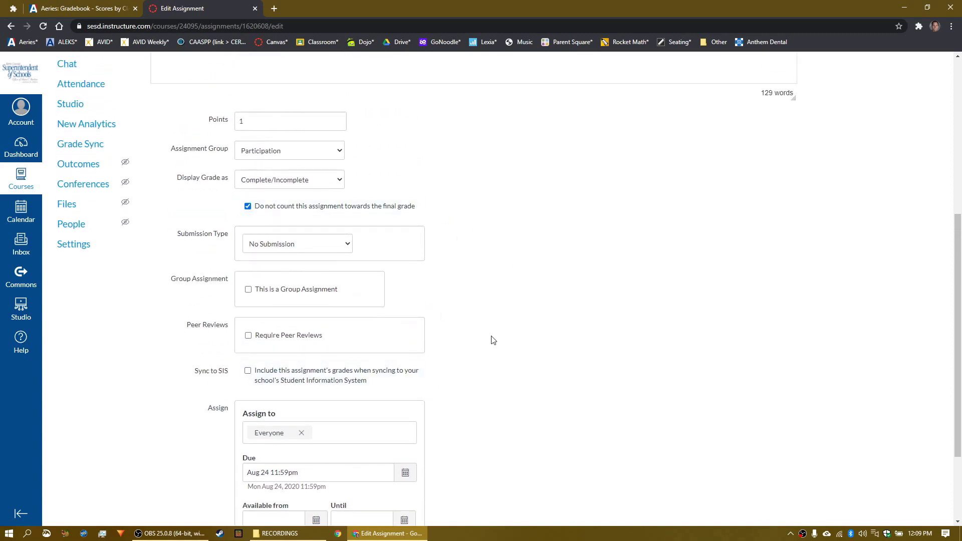
scroll(493, 339, down, 1)
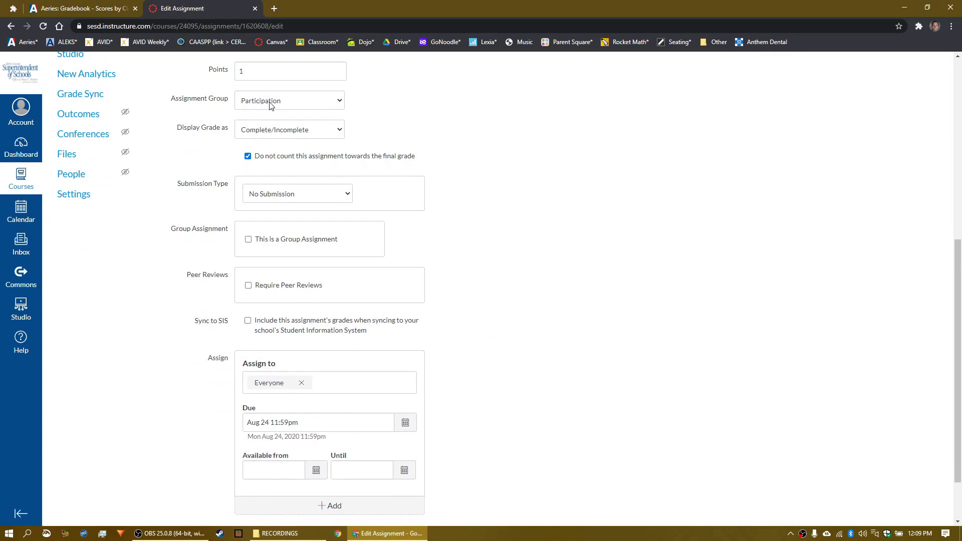
click(120, 10)
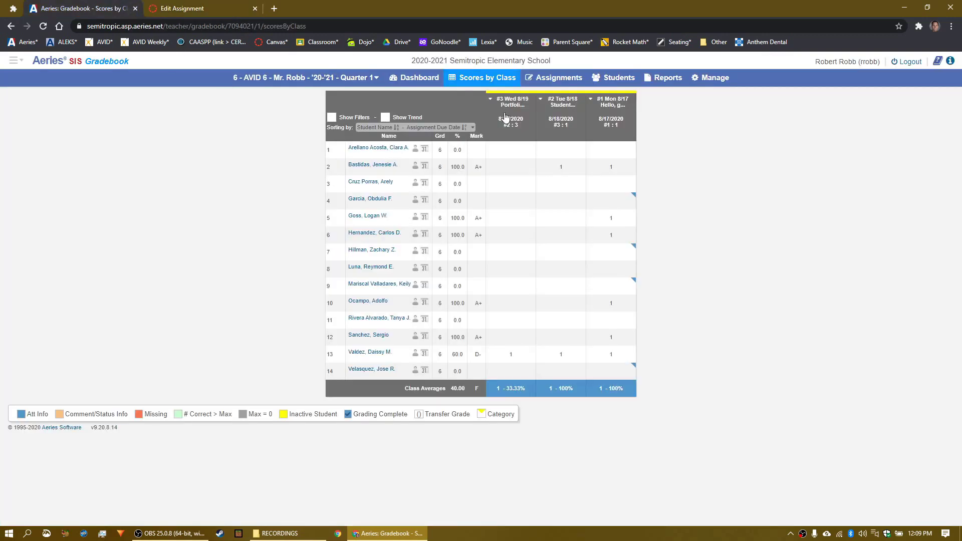
click(216, 8)
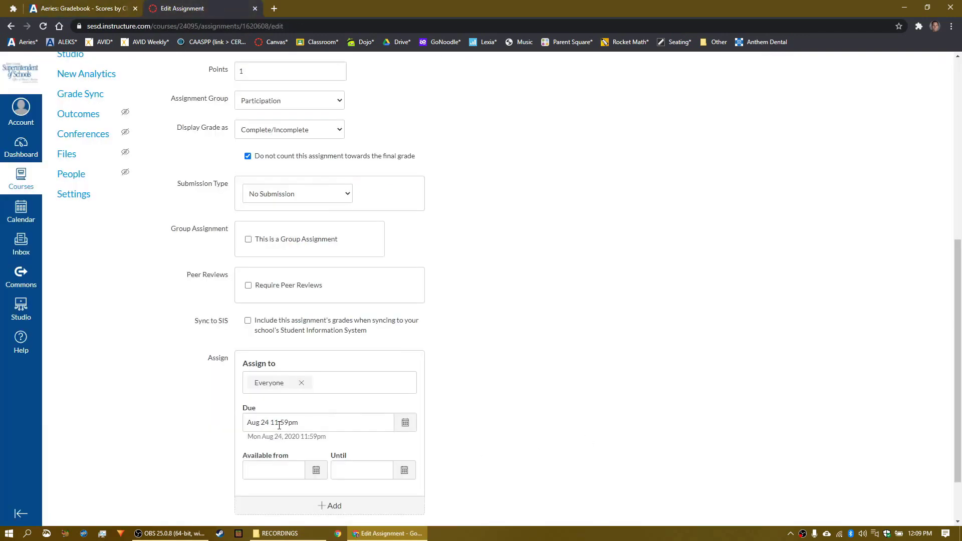
key(Return)
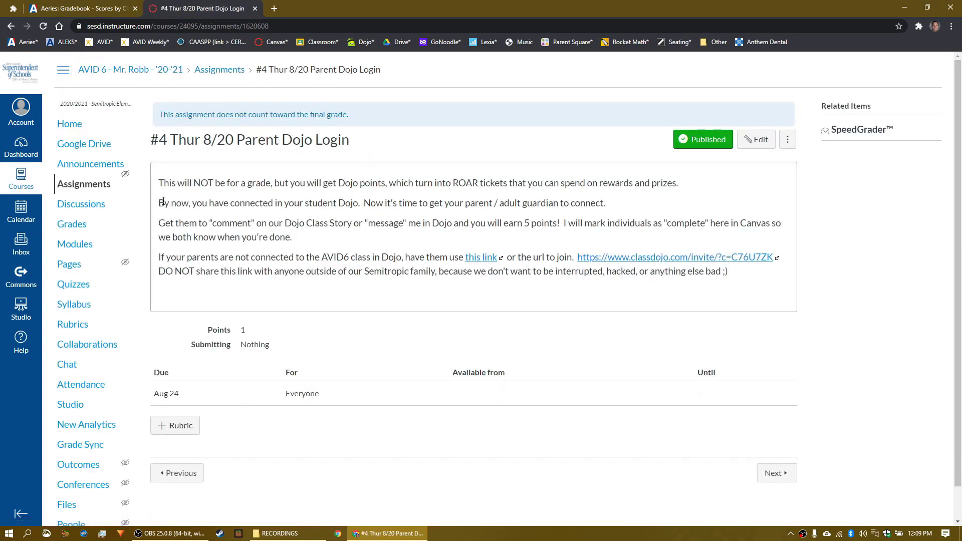
Step: Add a new assignment '#5 Test' to the Beginning of the Year / Course Start module
click(69, 124)
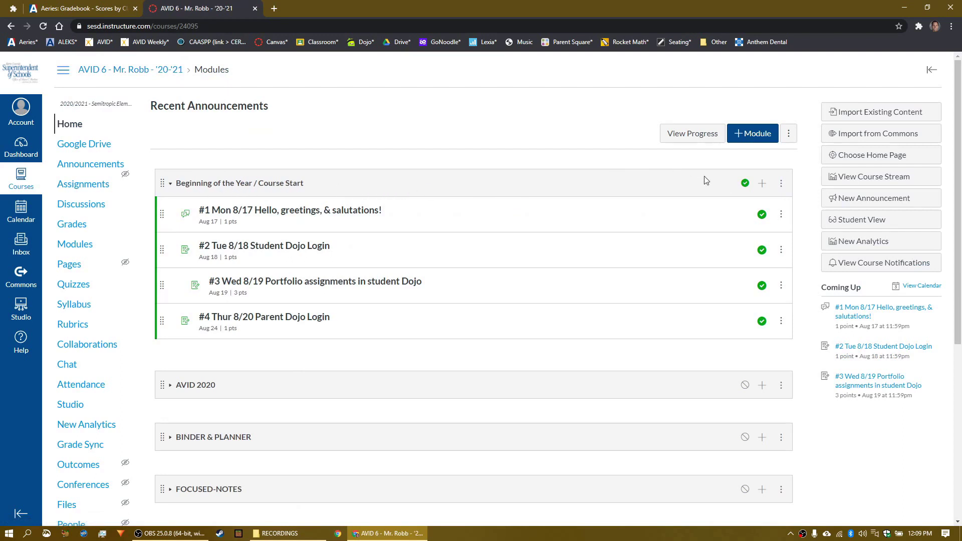
click(761, 184)
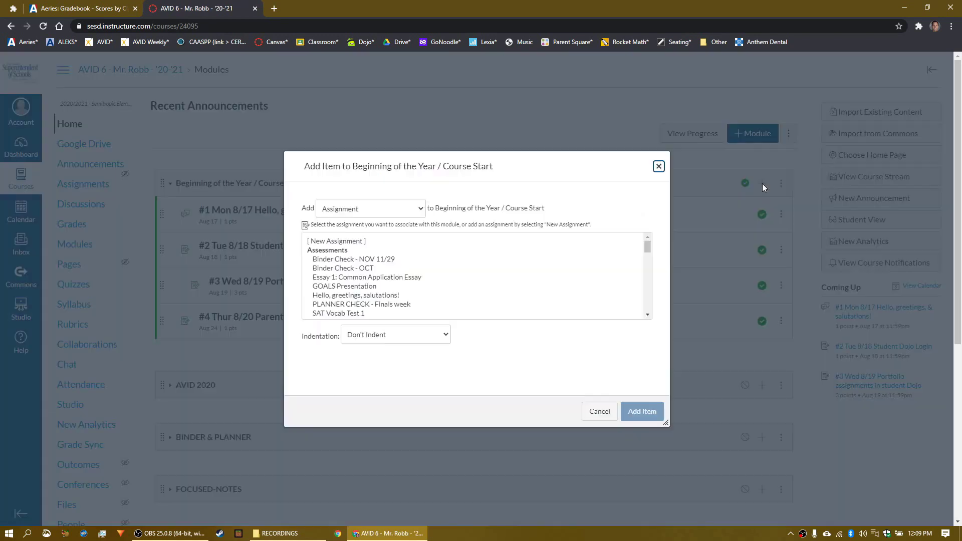
click(367, 241)
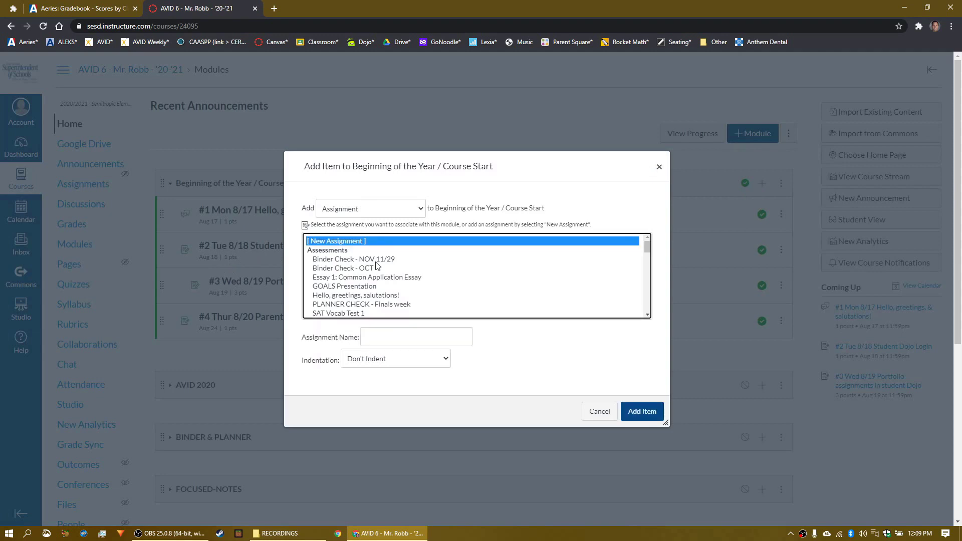
scroll(377, 265, down, 8)
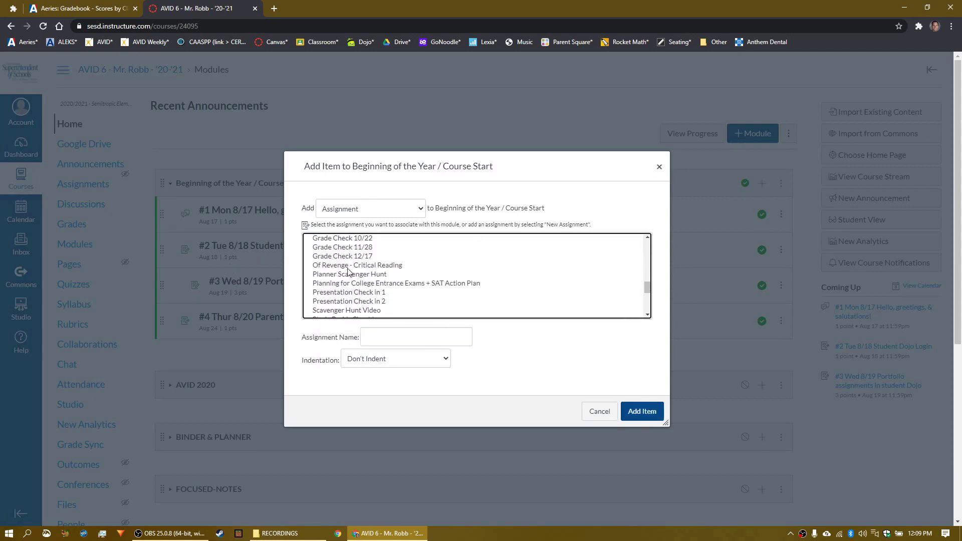
scroll(349, 272, up, 3)
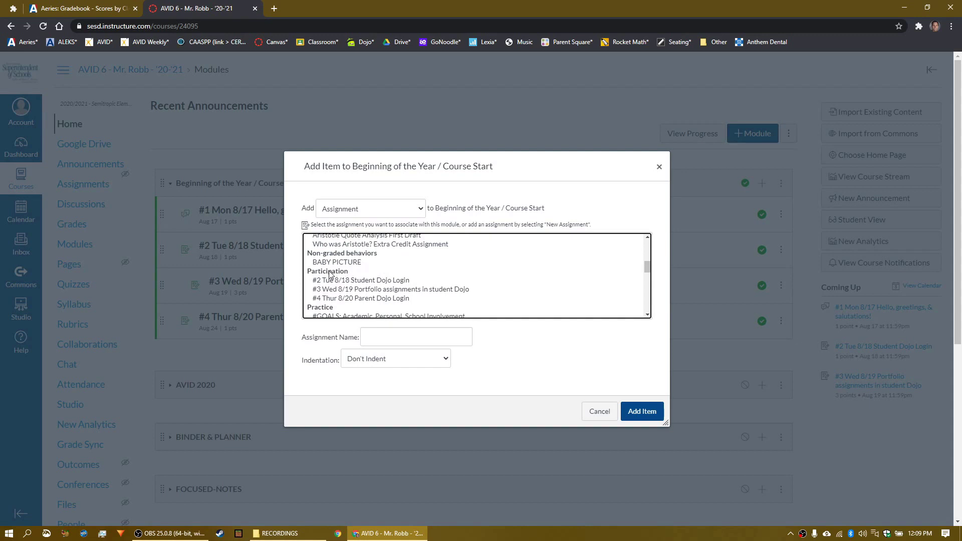
click(368, 281)
click(372, 290)
click(373, 299)
scroll(373, 301, up, 5)
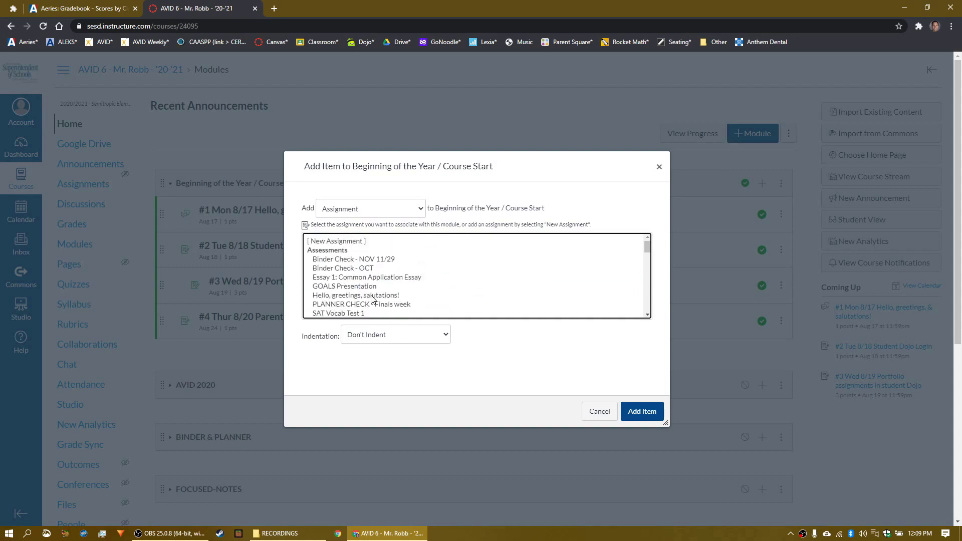
click(350, 242)
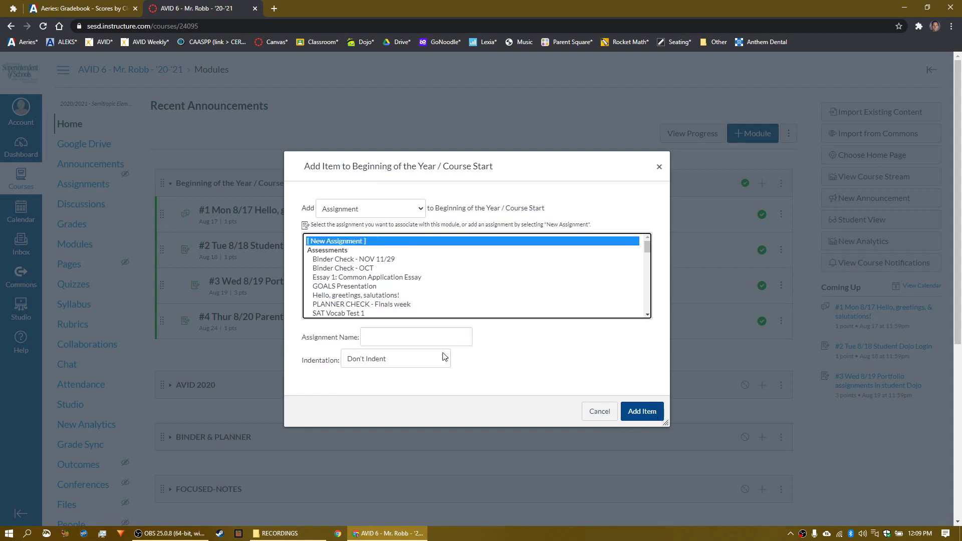
click(433, 333)
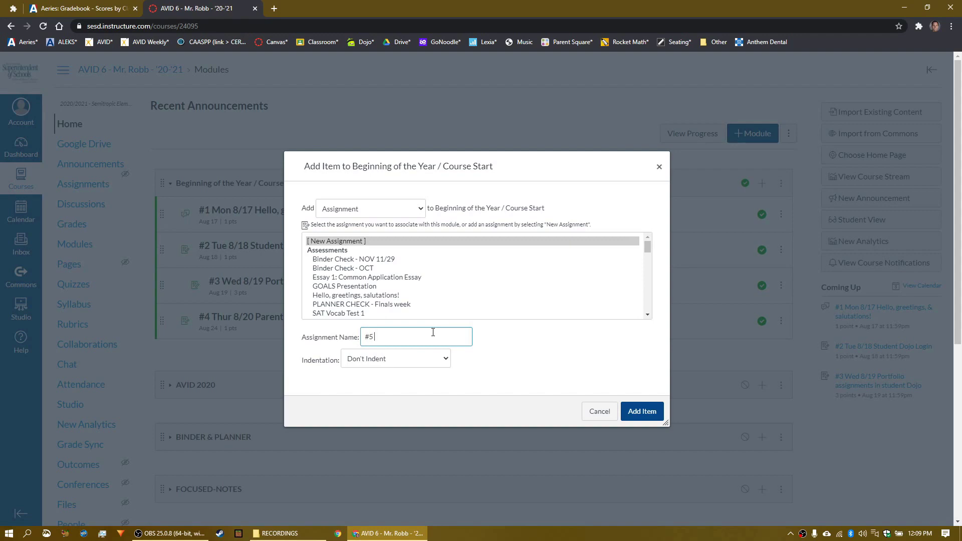
click(642, 411)
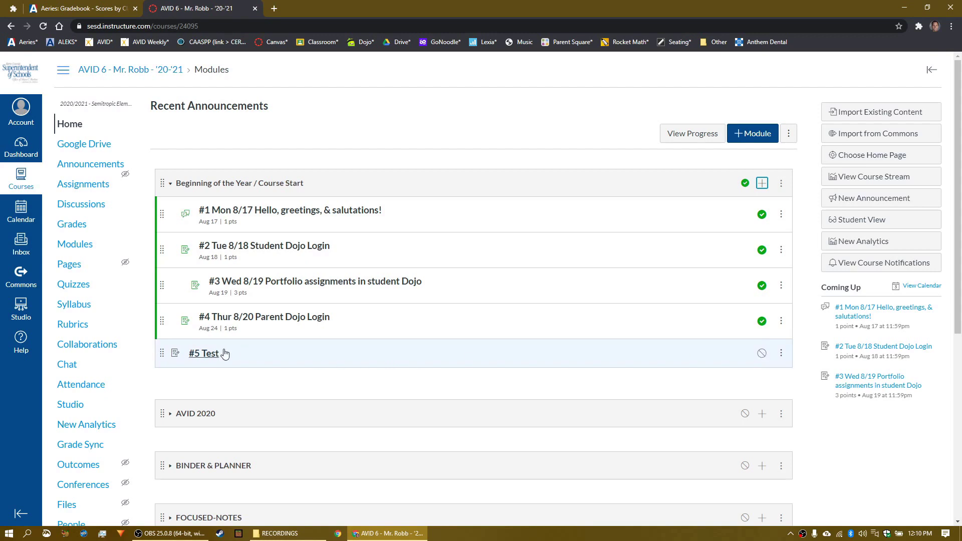
Step: Edit #5 Test, giving it a 'Test' description and a value of 1 point
click(213, 356)
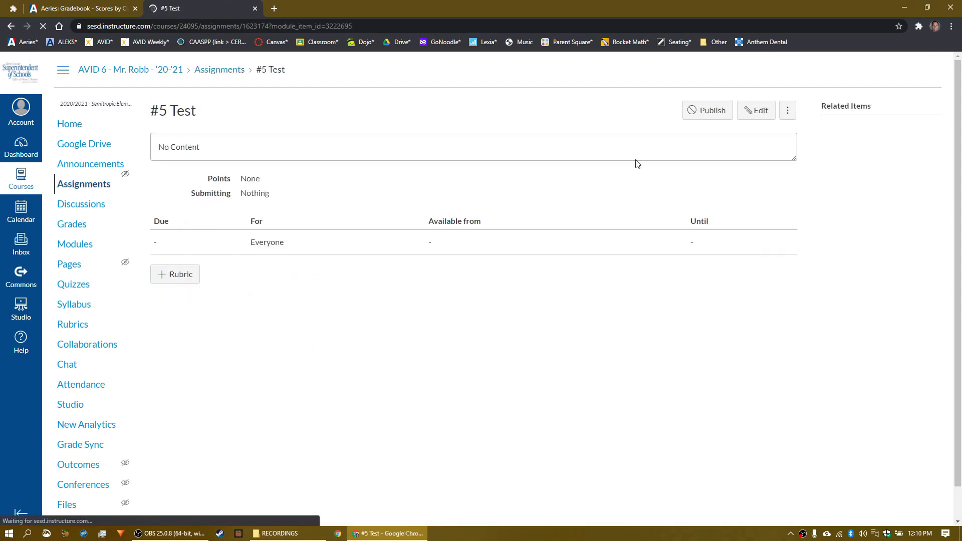
click(756, 116)
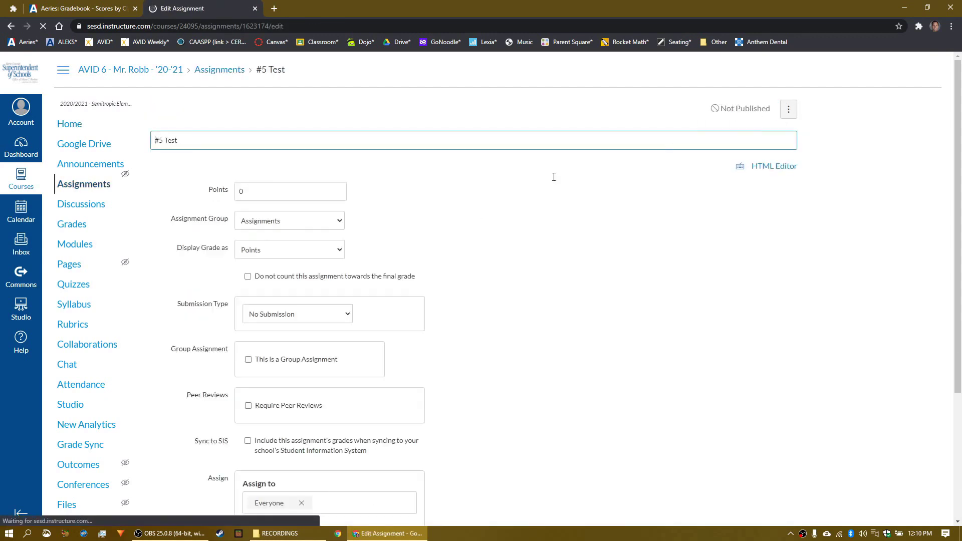
click(240, 228)
text(Test)
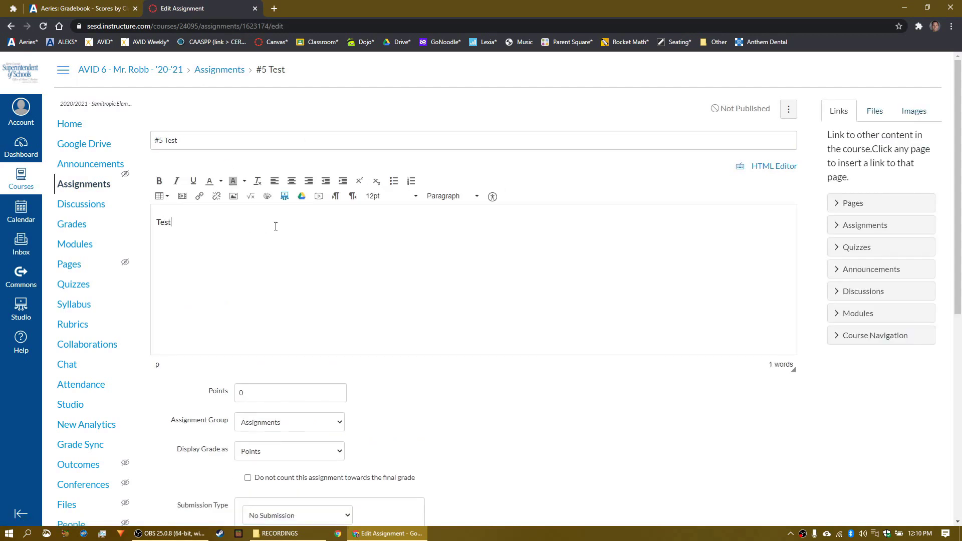
scroll(275, 236, down, 2)
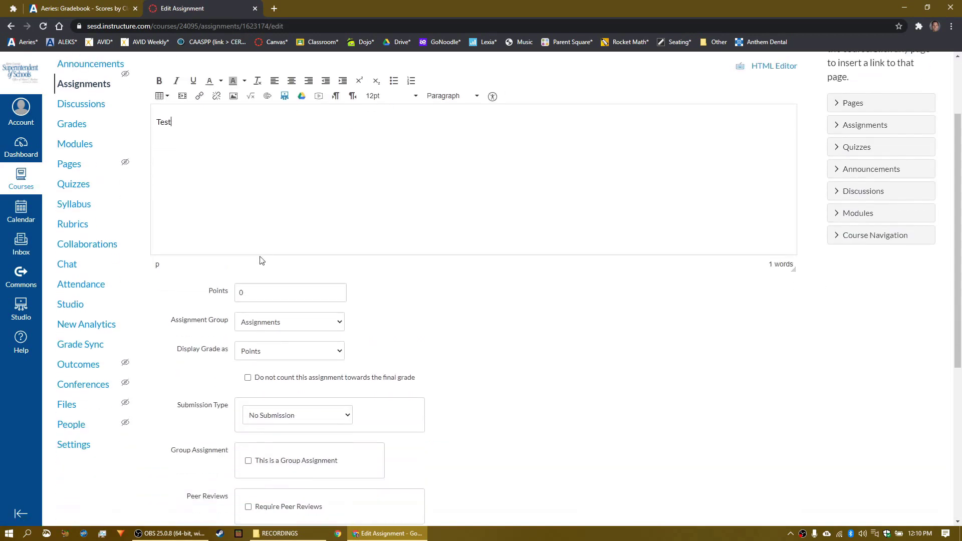
key(BackSpace)
text(1)
click(382, 314)
Step: Exclude #5 Test from the final grade, enable Sync to SIS, set due Aug 21, and save
scroll(429, 316, down, 1)
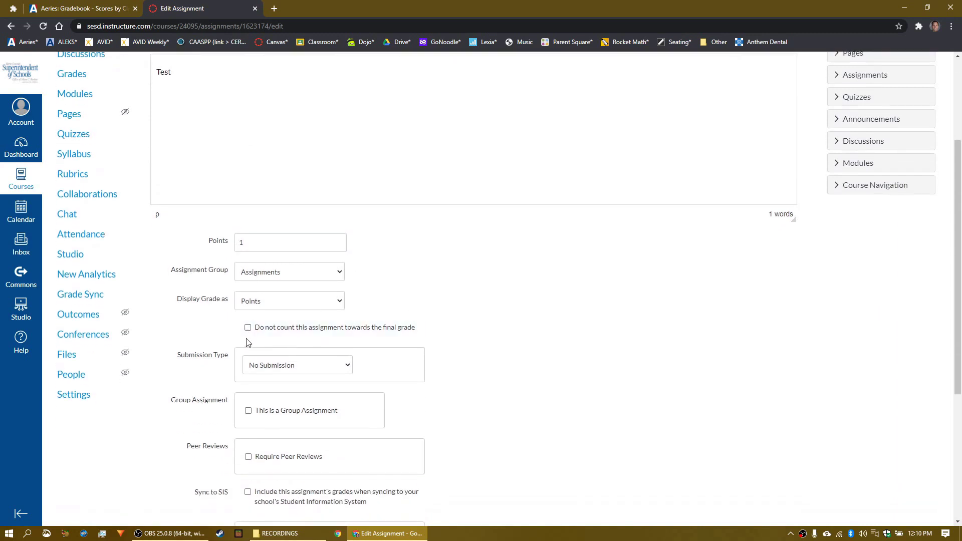
click(247, 327)
scroll(441, 304, down, 3)
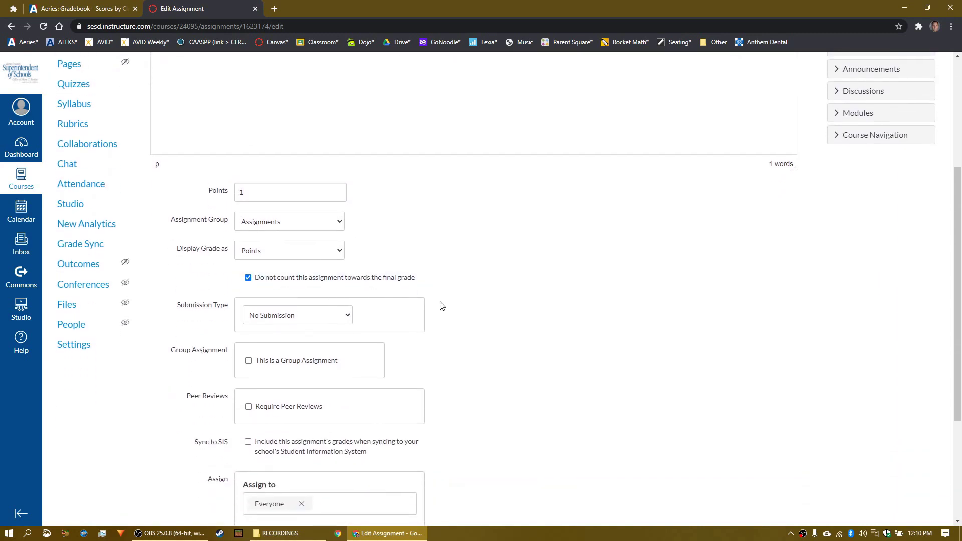
scroll(441, 305, down, 1)
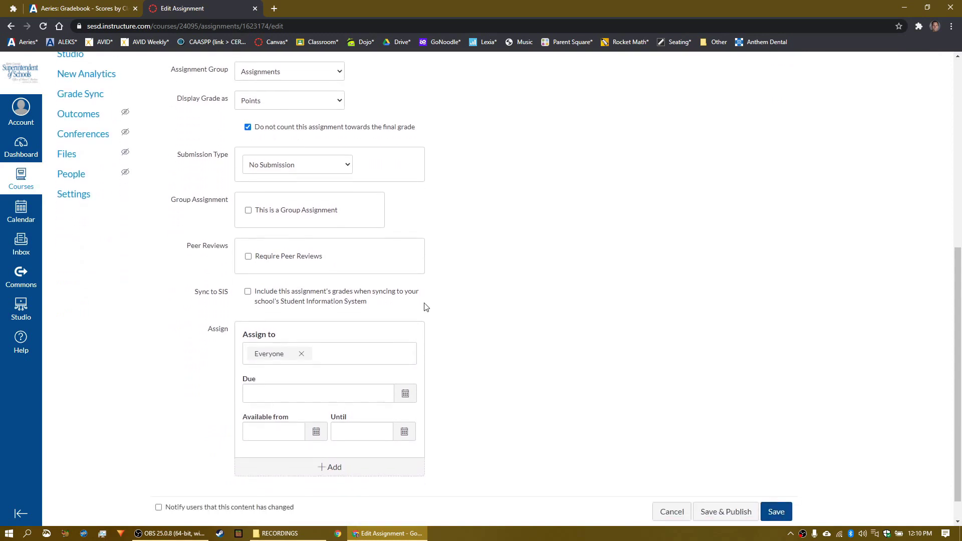
click(247, 291)
scroll(452, 297, down, 1)
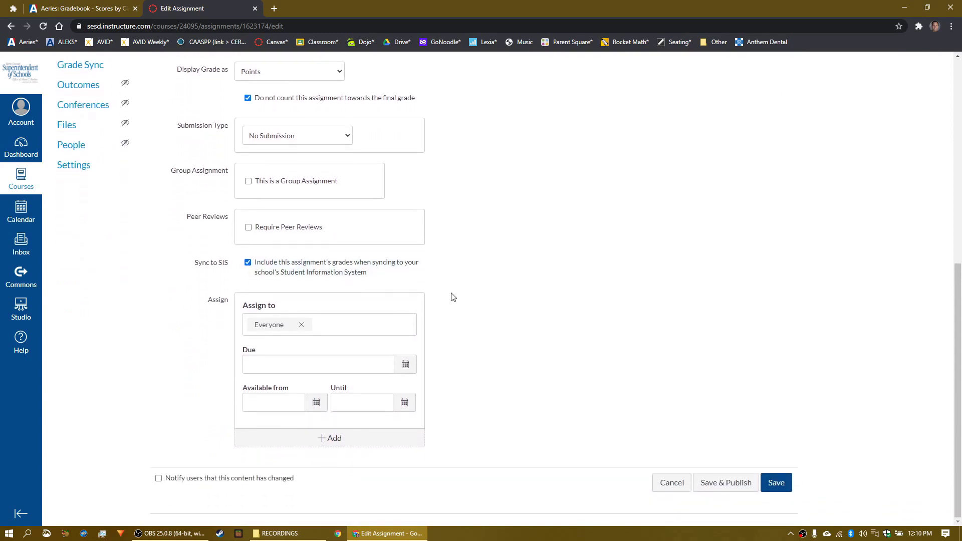
click(405, 365)
click(337, 454)
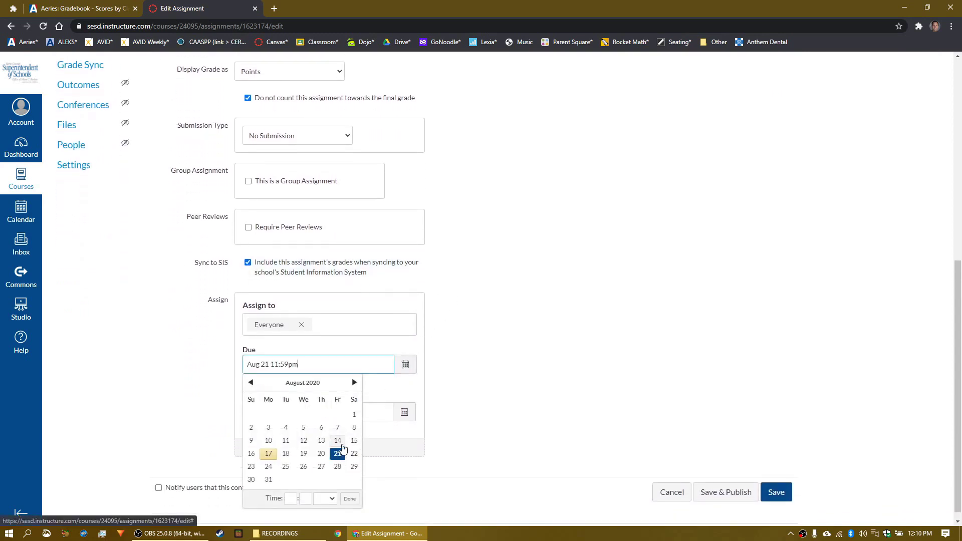
click(483, 399)
click(777, 492)
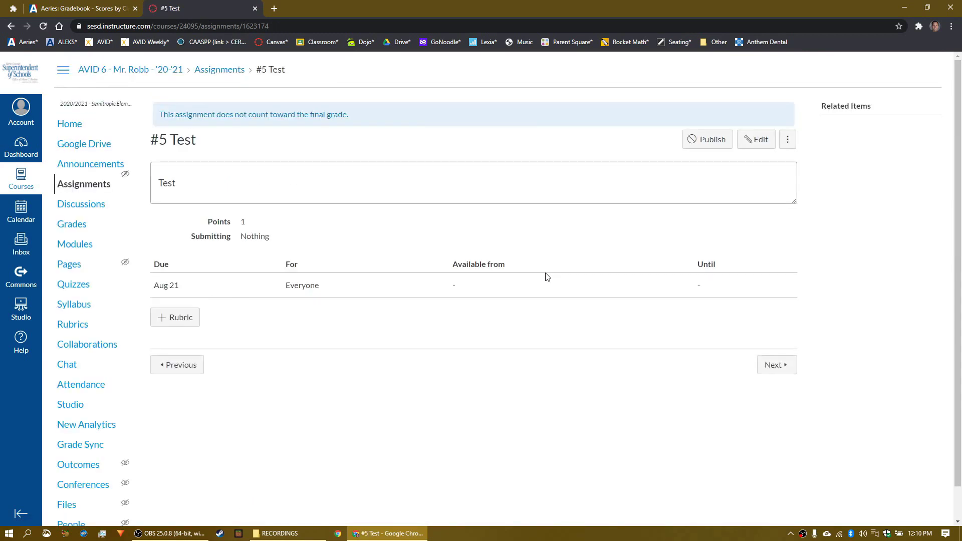
Step: Publish #5 Test and preview the modules in Student View, where it appears due Aug 21
click(714, 140)
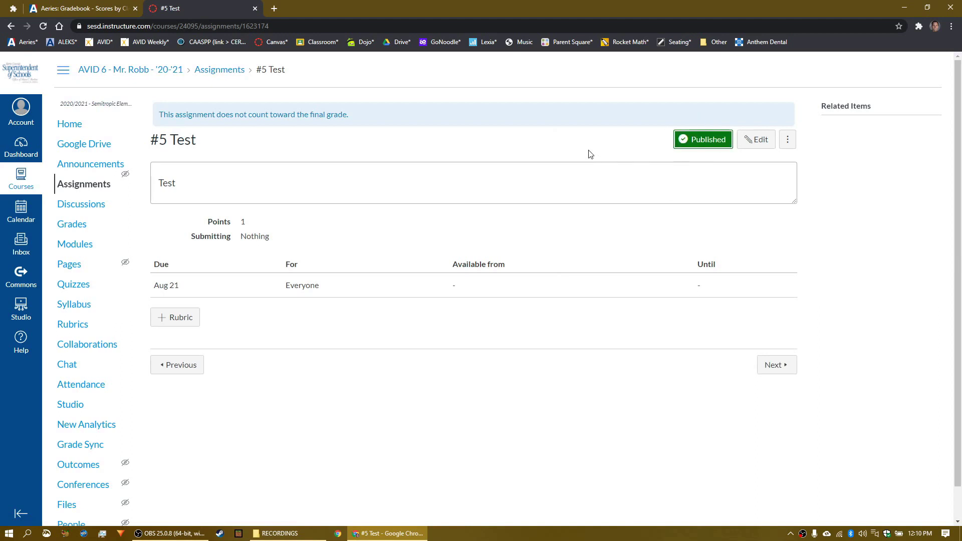
click(71, 126)
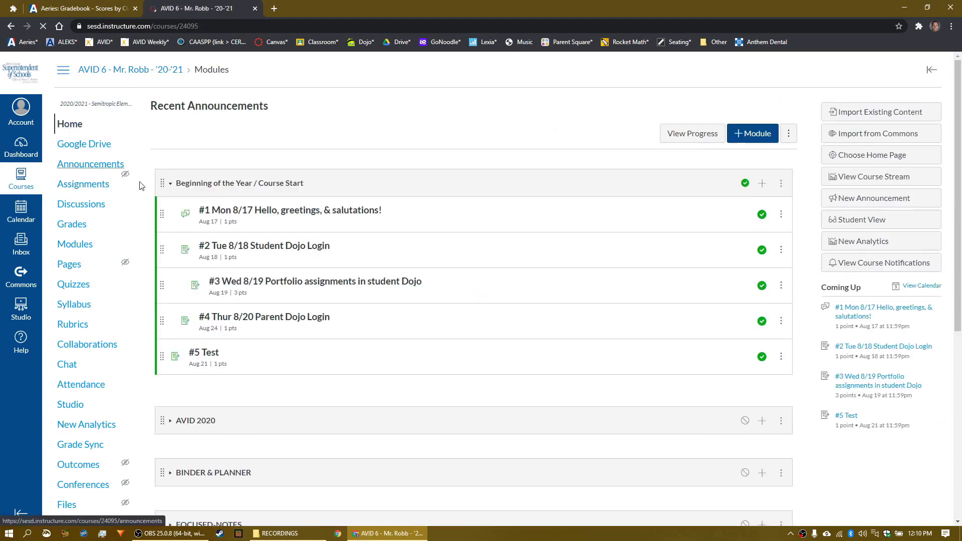
drag(193, 367, 209, 368)
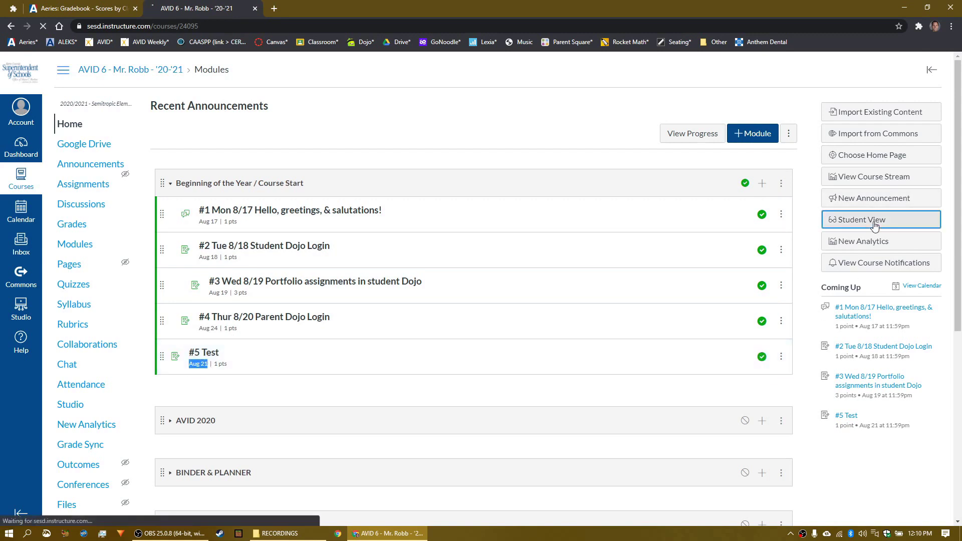
click(893, 220)
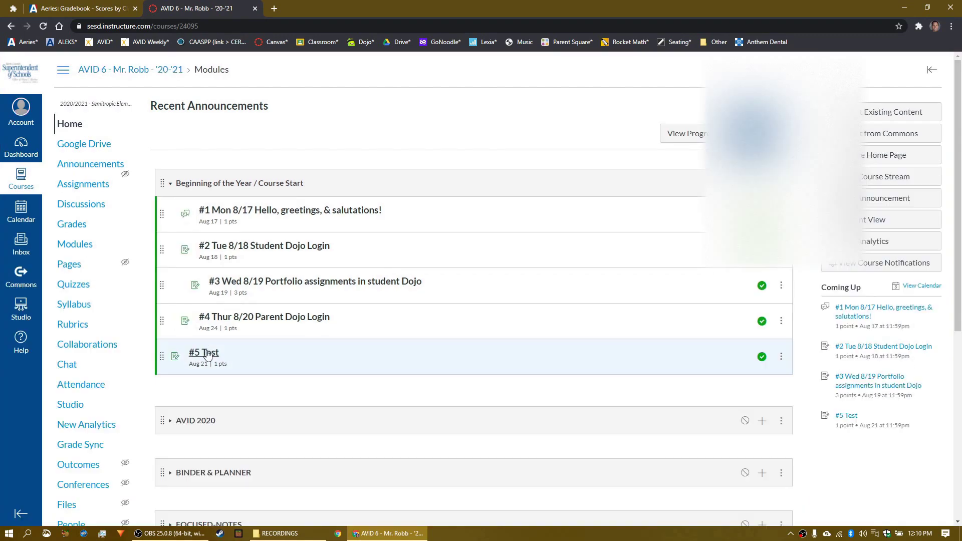
Step: Open #5 Test for grading and return to the first student
click(196, 351)
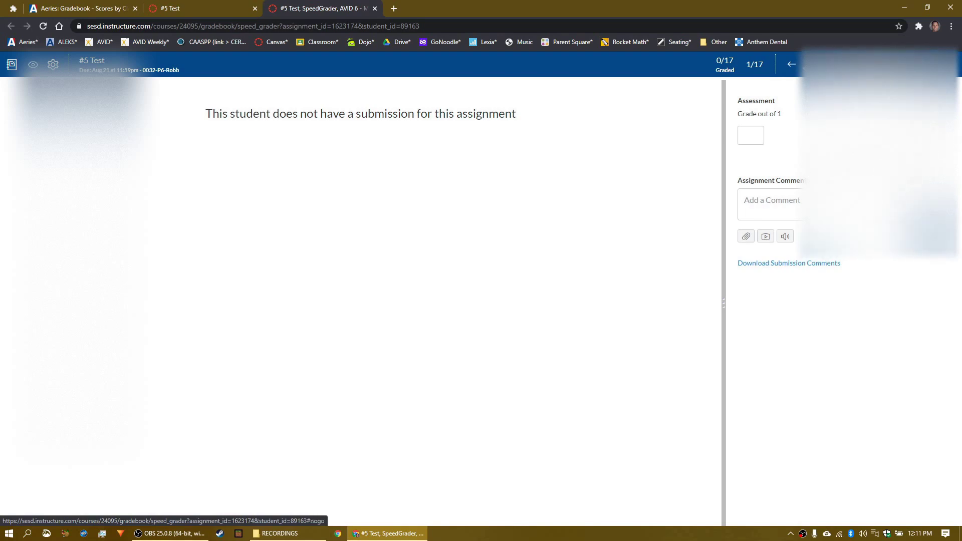
click(812, 64)
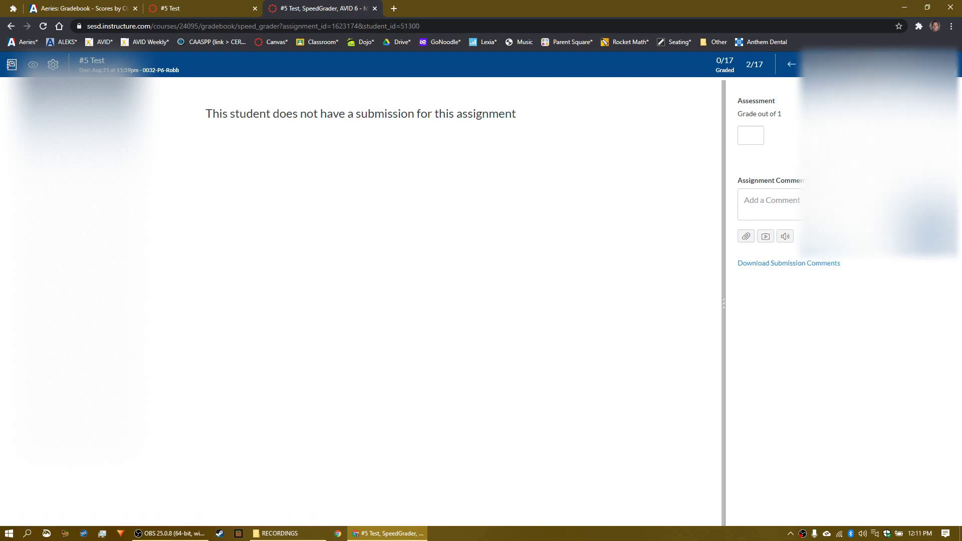
click(791, 66)
Step: Give the first student 1 point on #5 Test and post the comment 'Good job.'
click(747, 132)
text(1)
click(826, 211)
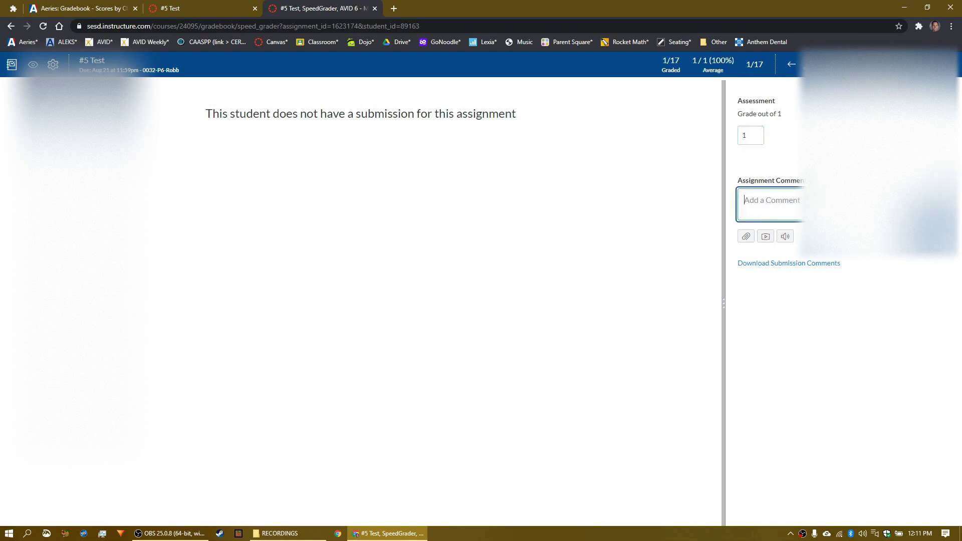
text(Good job.)
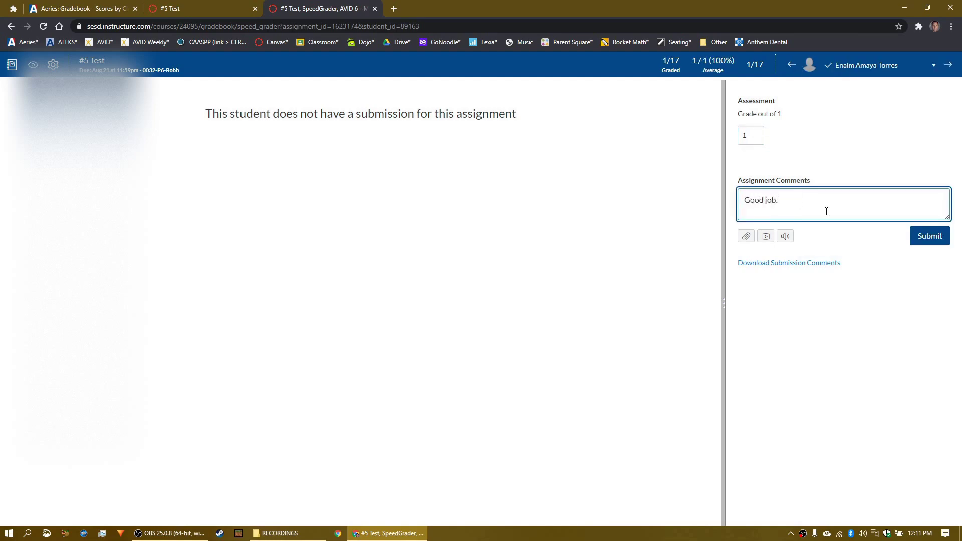
click(930, 236)
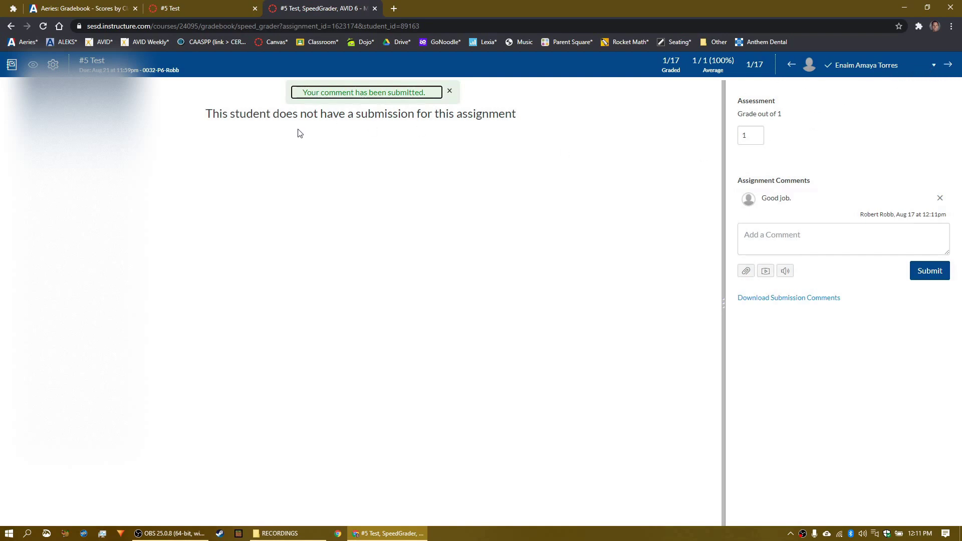
click(92, 60)
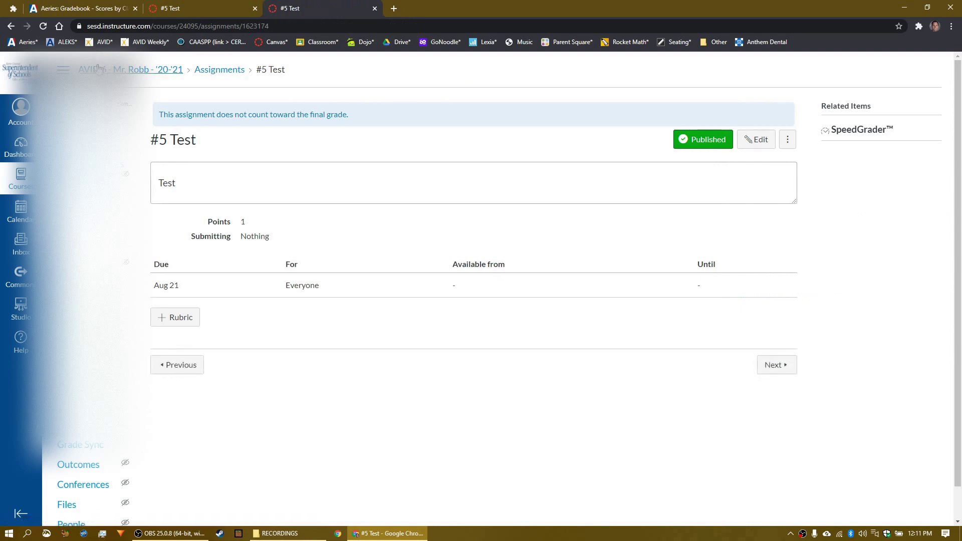
Step: From the course Gradebook, open Actions > Gradepassback Service to list #5 Test and #1–#3 for syncing
click(376, 9)
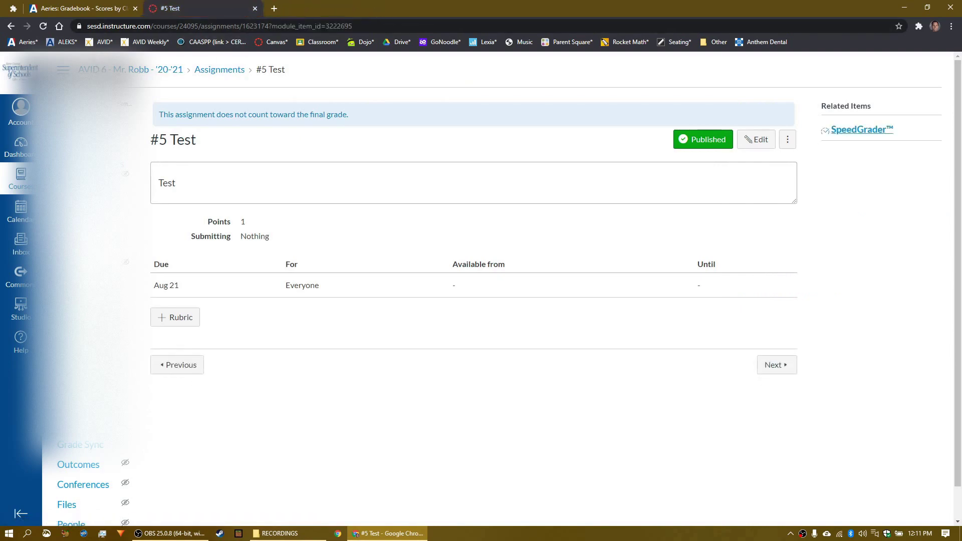
click(862, 130)
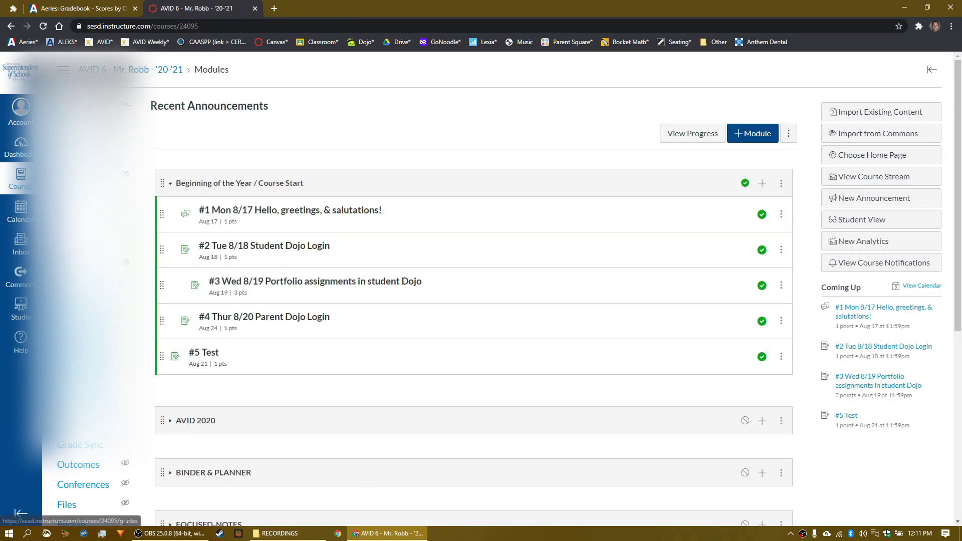
click(86, 224)
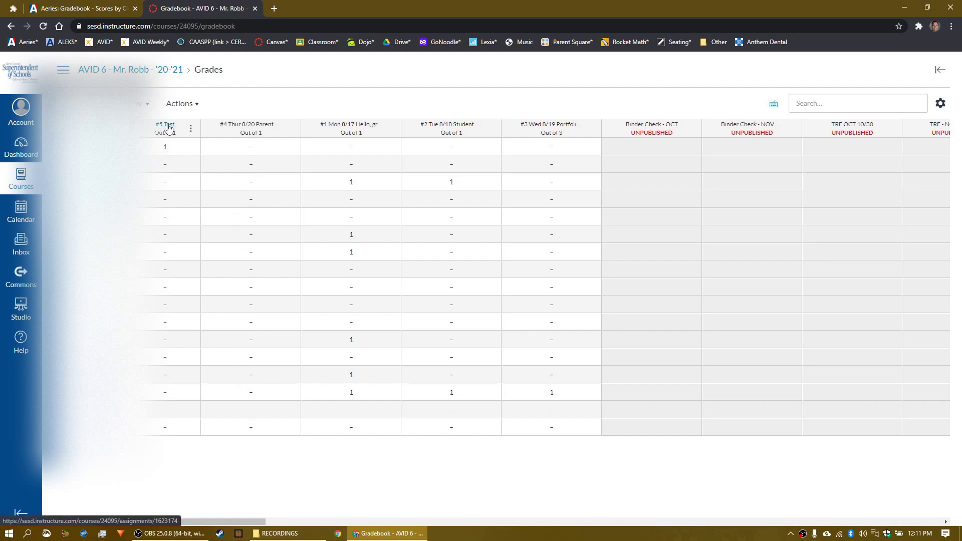
click(182, 103)
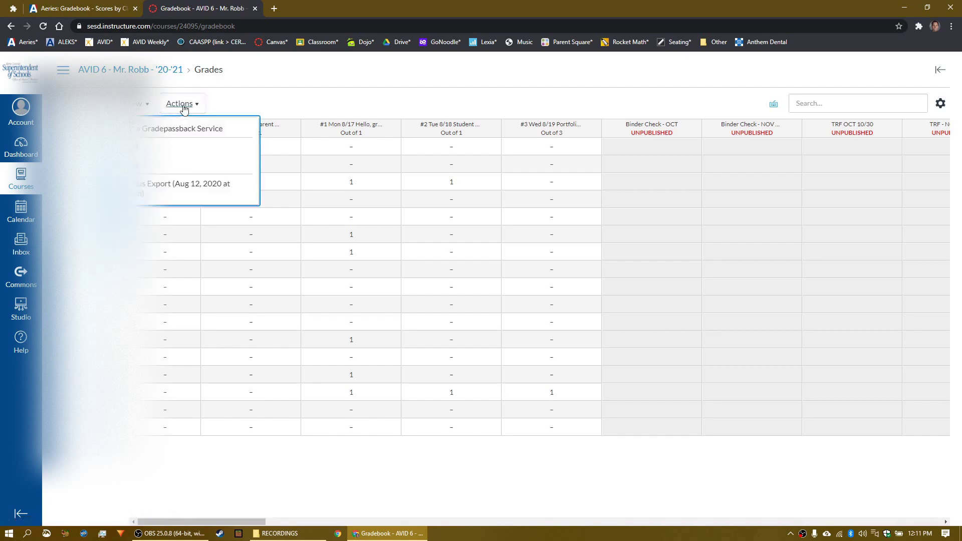
click(198, 135)
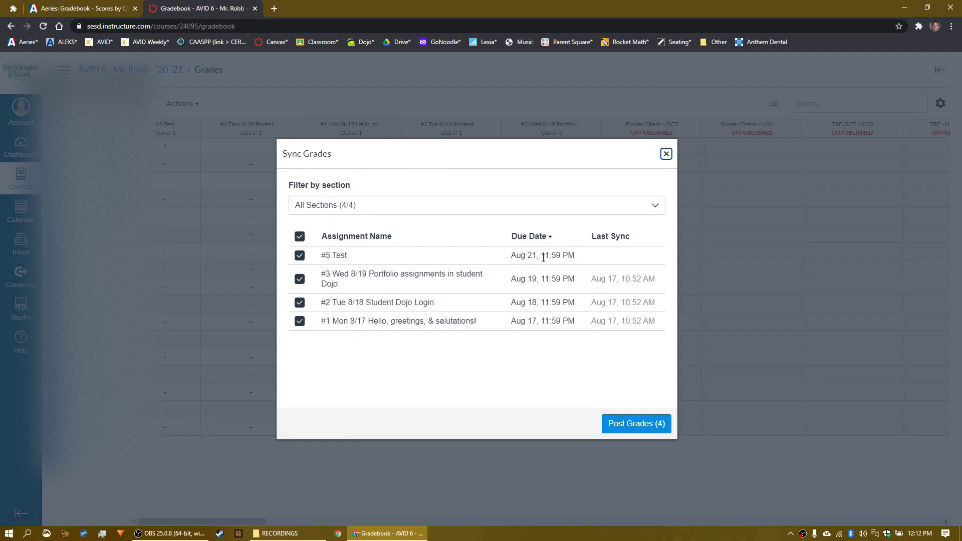
Step: Post grades for all four checked assignments, #5 Test and #1–#3, with Post Grades (4)
drag(514, 257, 574, 256)
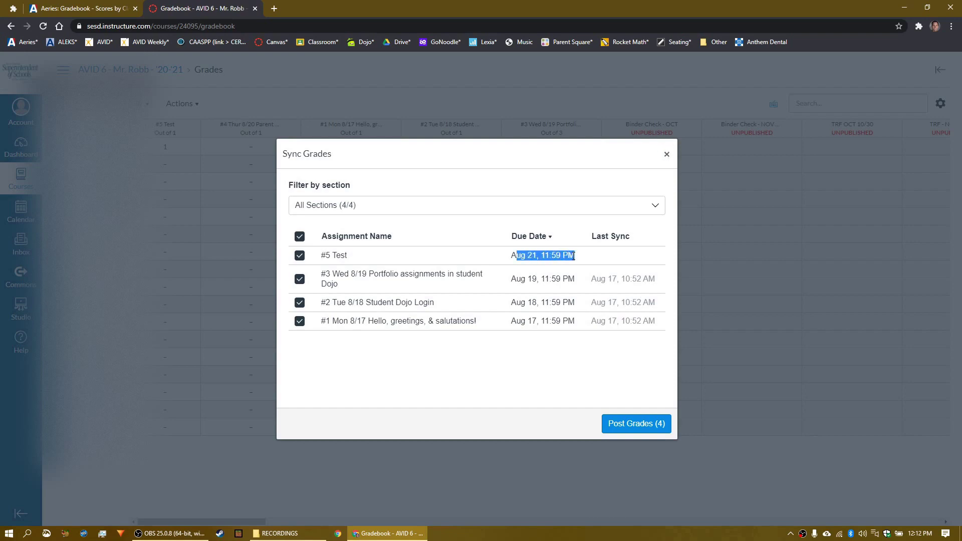
click(547, 258)
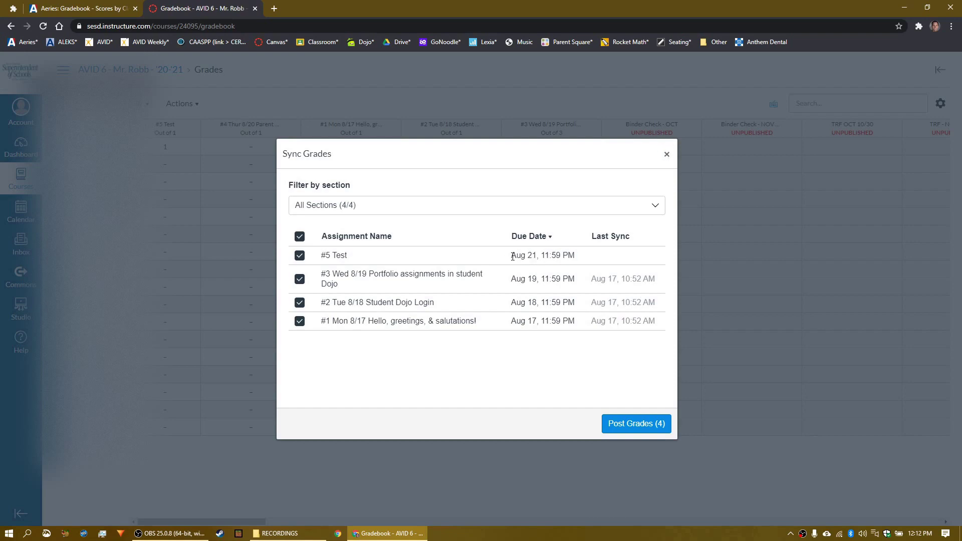
click(637, 429)
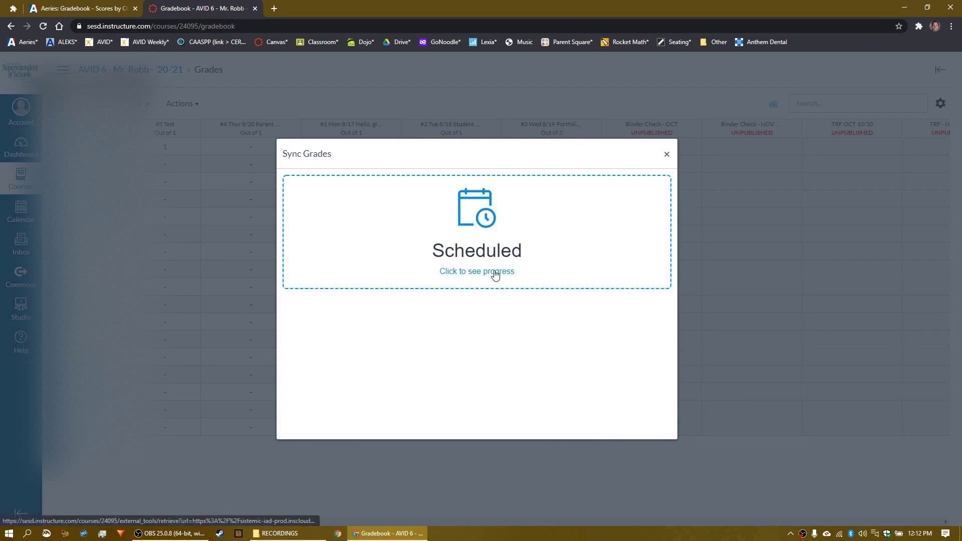
Step: Open the Grade Sync progress page showing the latest sync Running at stage 1/9 - Fetch Snapshot
click(492, 261)
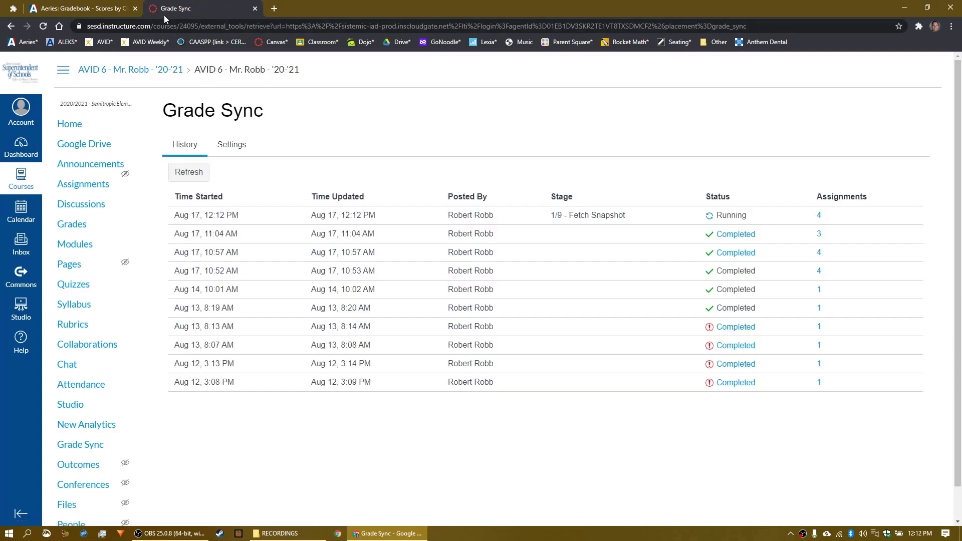
drag(551, 220, 633, 220)
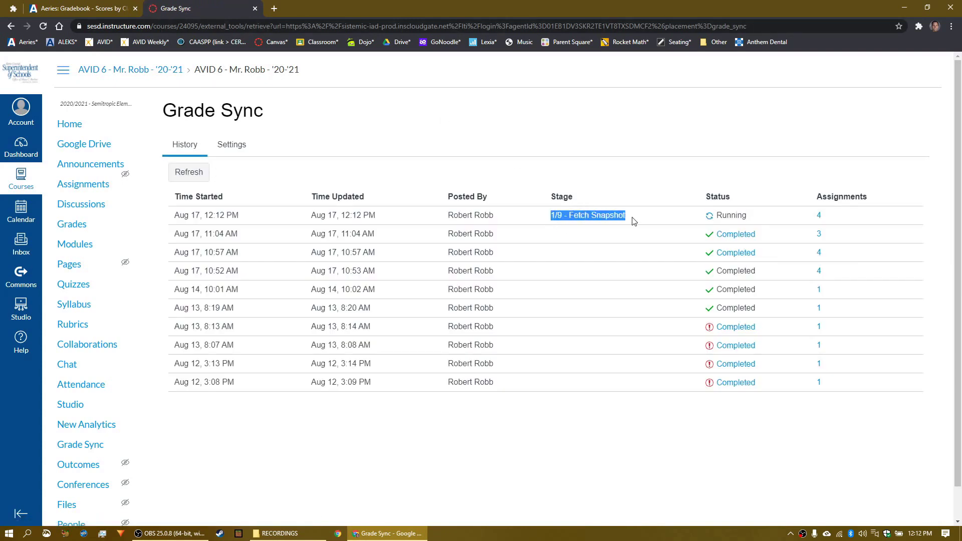
click(728, 215)
drag(718, 215, 744, 221)
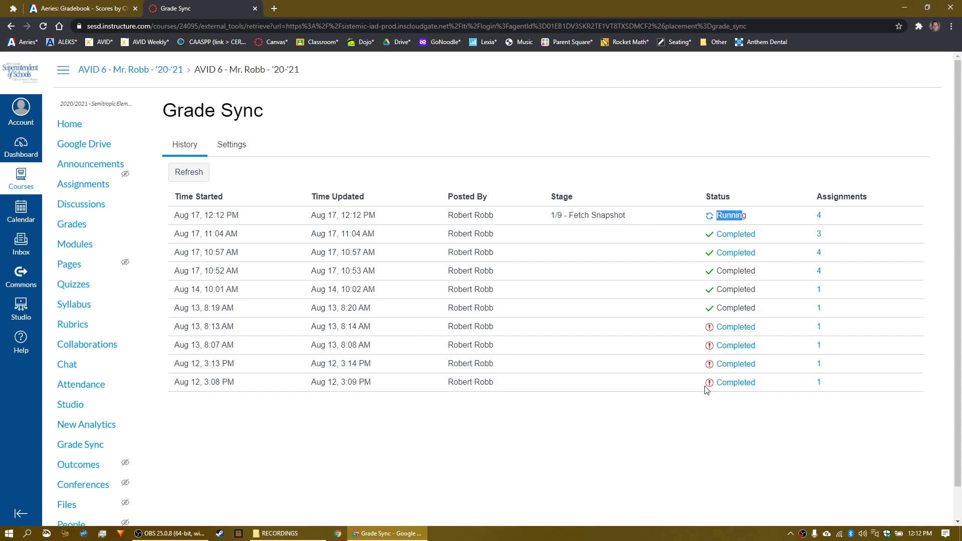
click(735, 383)
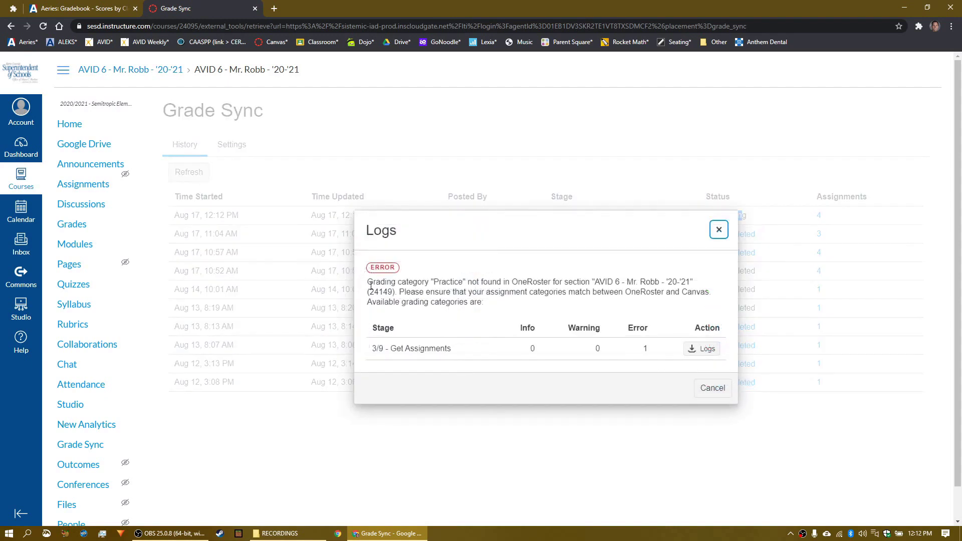
drag(370, 284, 433, 282)
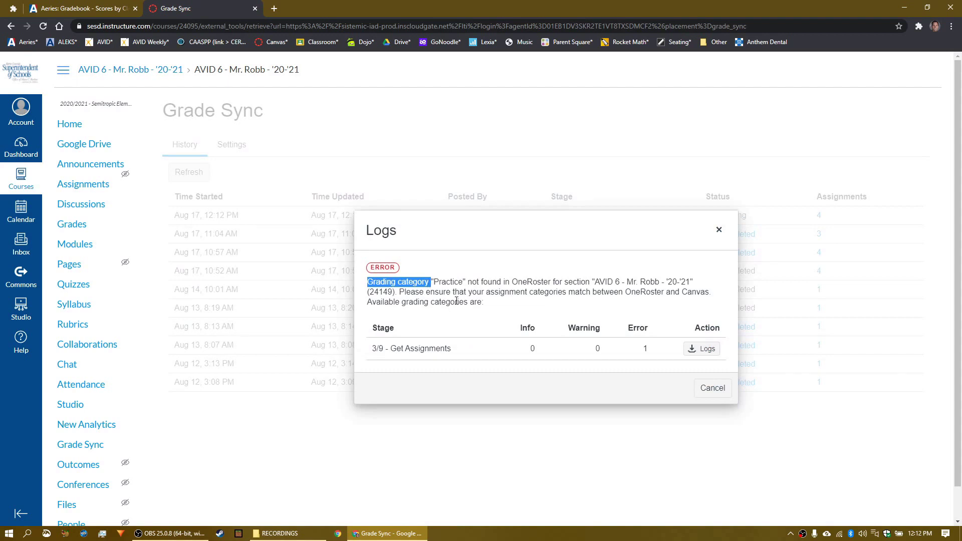
click(719, 396)
click(741, 326)
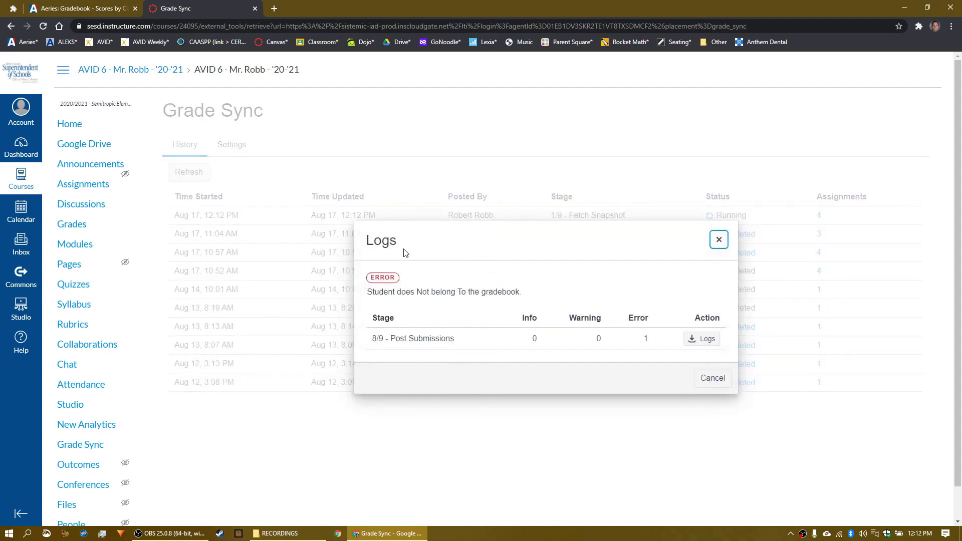
drag(368, 292, 520, 293)
click(722, 381)
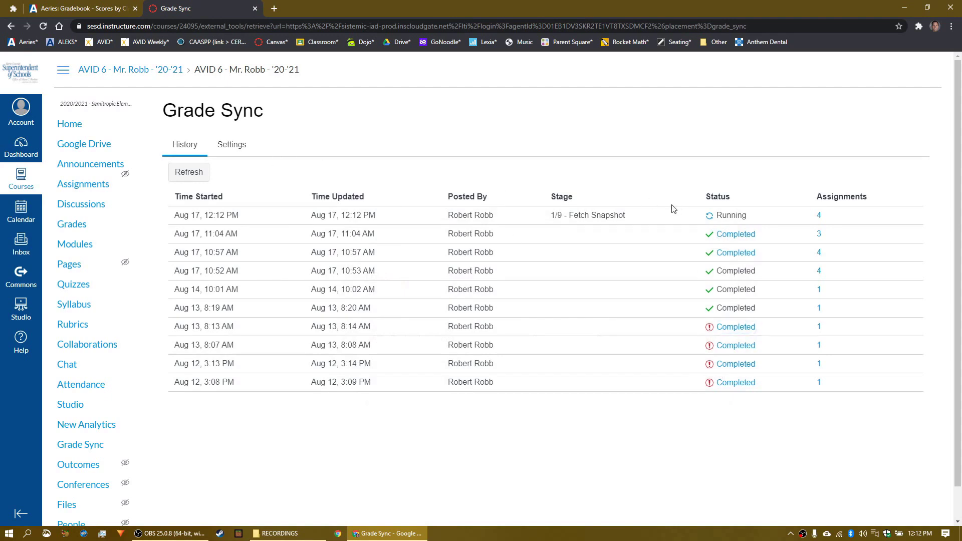
Step: Refresh Grade Sync history past stage 7/9 - Transform Submissions until the 12:12 PM sync reads Completed
drag(552, 218, 586, 217)
click(190, 179)
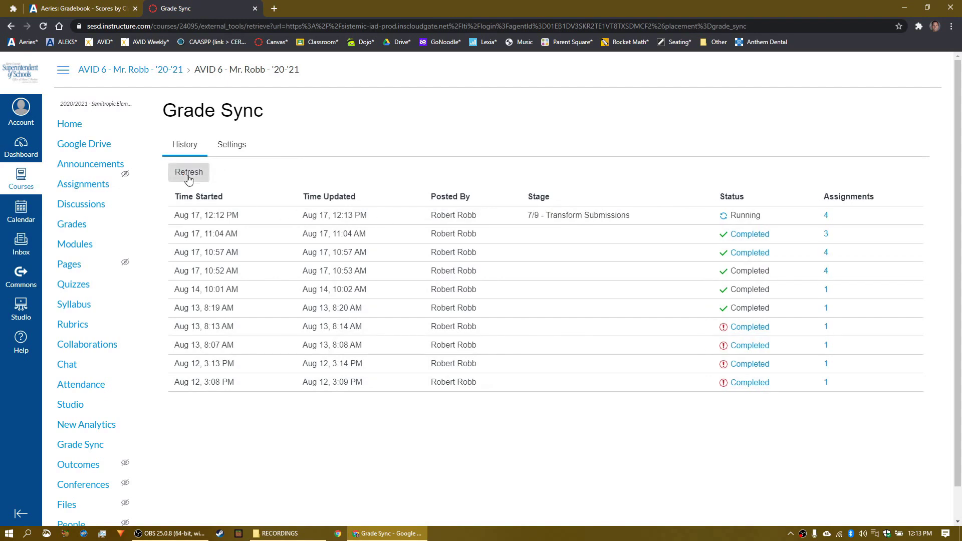
drag(532, 216, 626, 219)
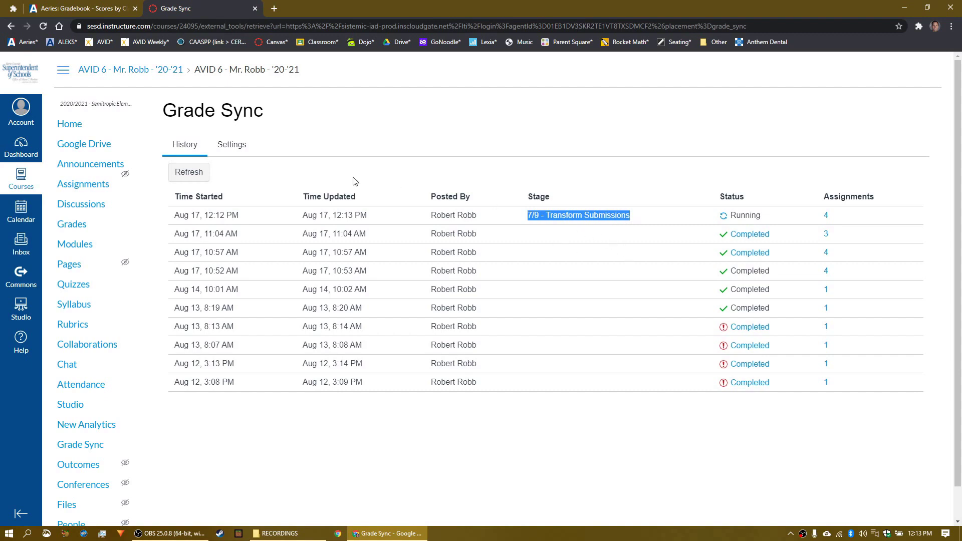
click(189, 172)
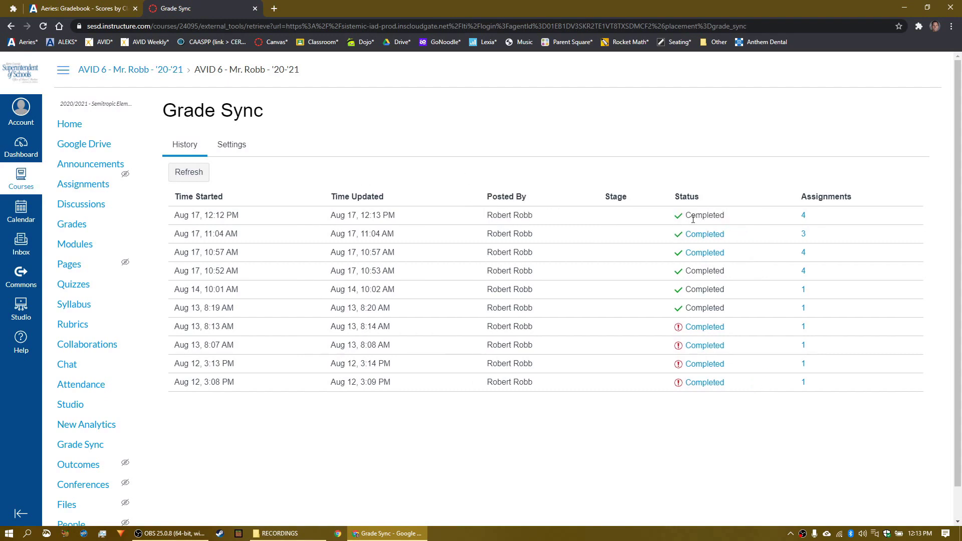
Step: Reload the Aeries Scores by Class page, then return to the Canvas AVID 6 course
click(73, 12)
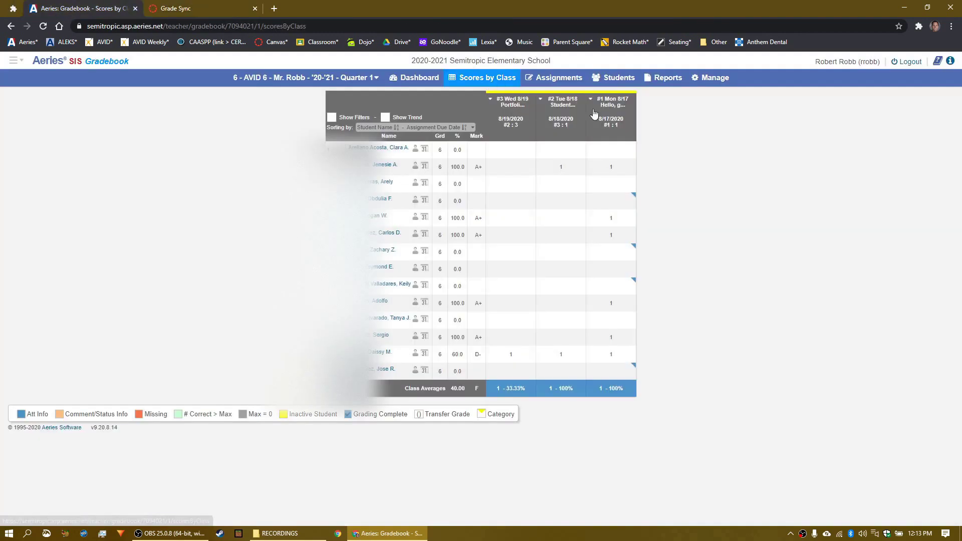
click(44, 26)
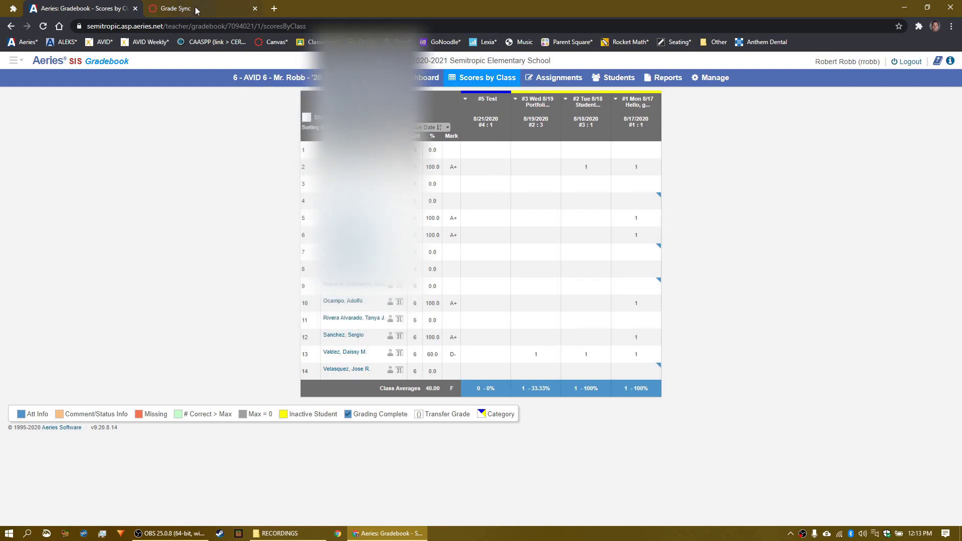
key(ctrl+Tab)
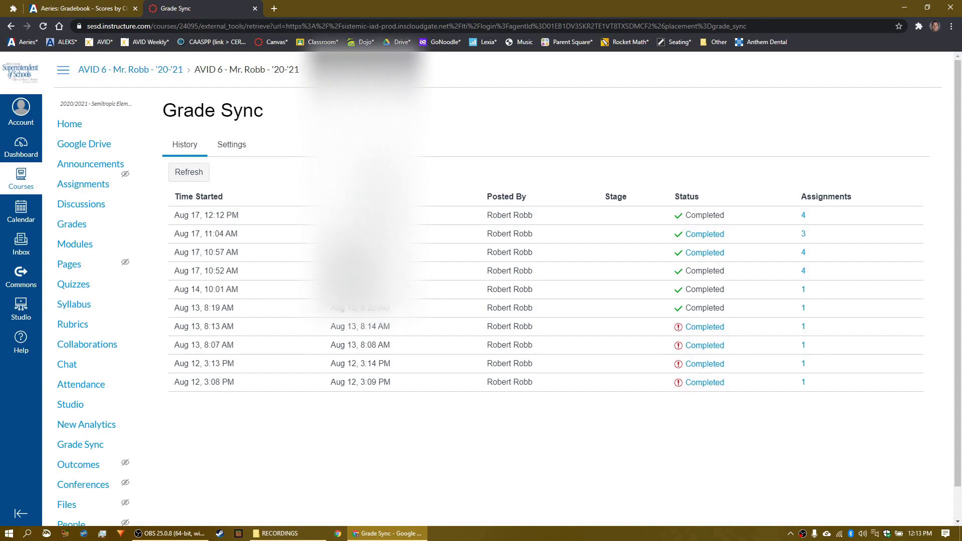
click(114, 9)
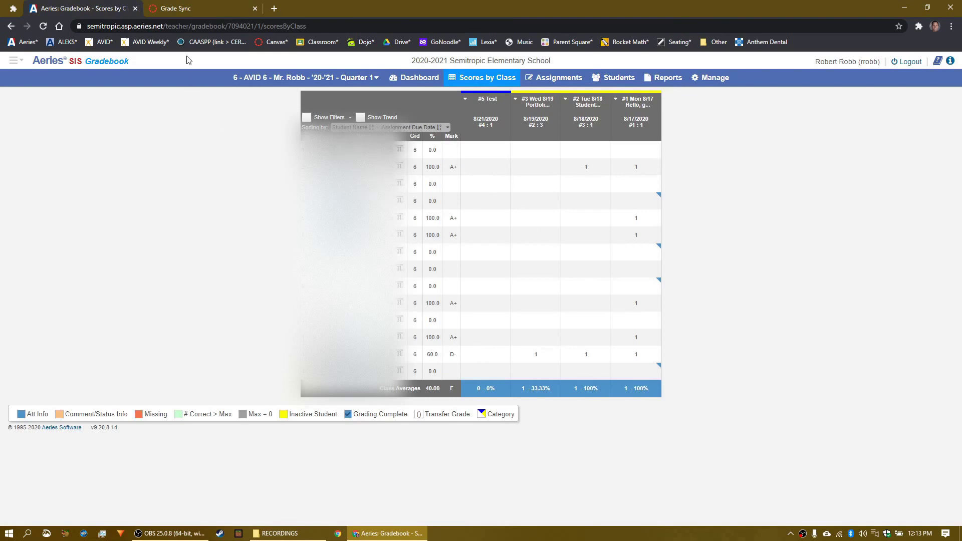
click(188, 10)
Step: Open #5 Test in SpeedGrader and give the next student a score of 1
click(70, 124)
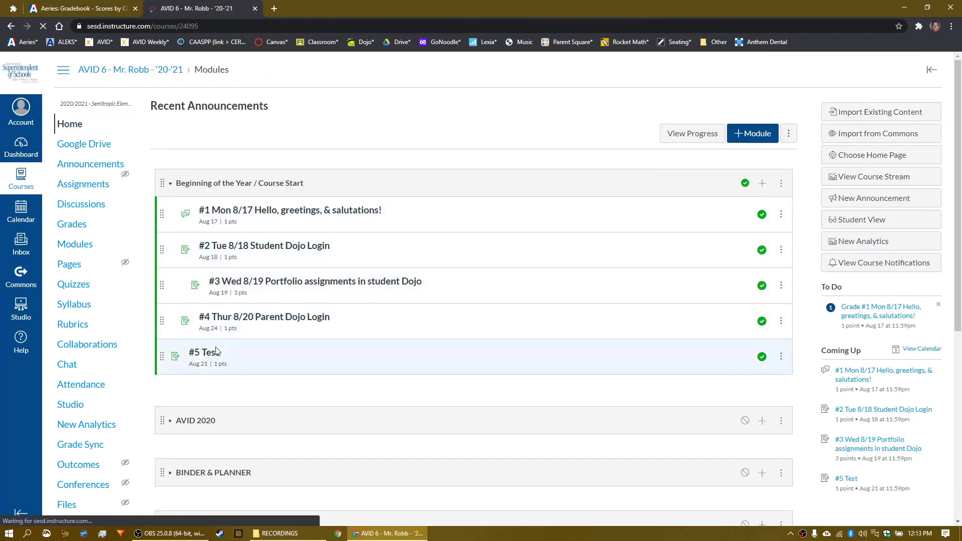
click(211, 353)
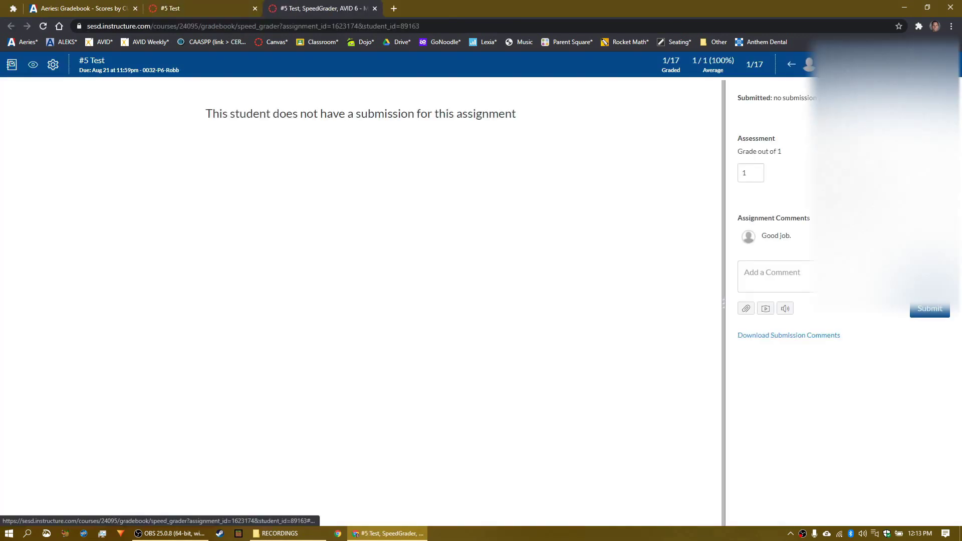
click(942, 64)
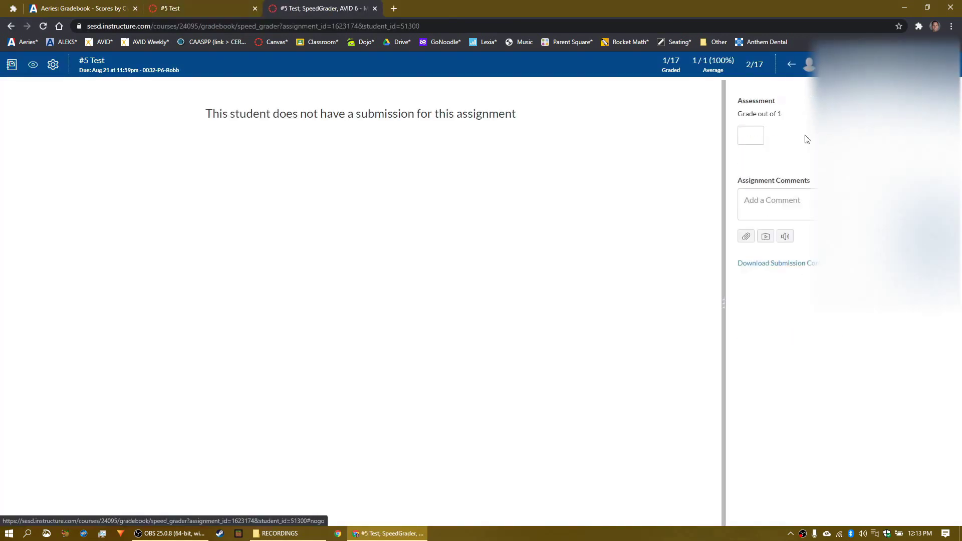
click(750, 136)
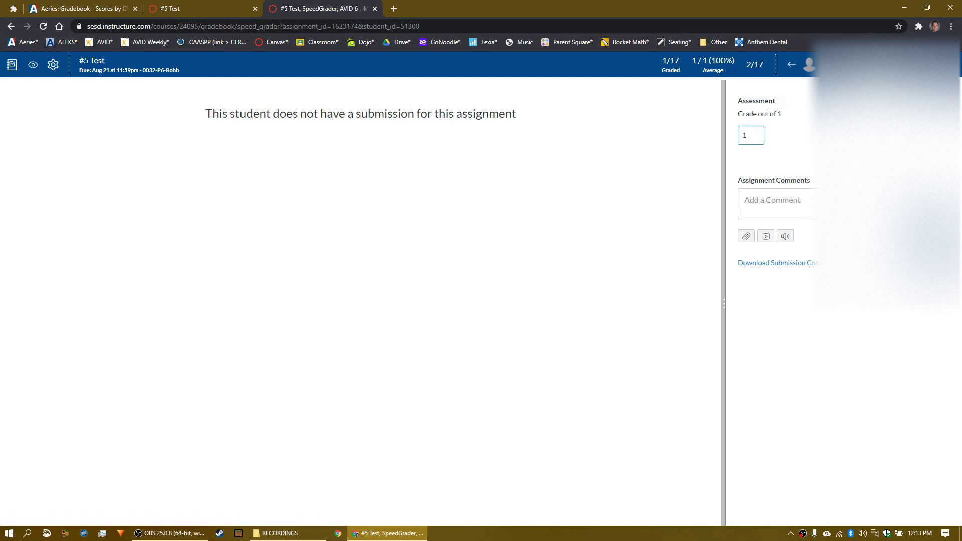
key(Tab)
Step: Close the grading view and open Sync Grades from the course Gradebook's Actions menu
click(374, 9)
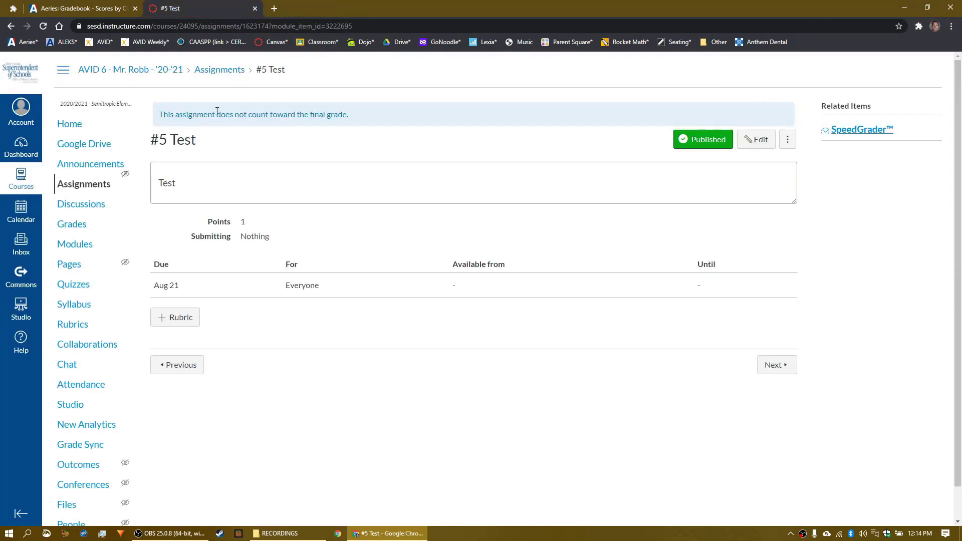
click(79, 228)
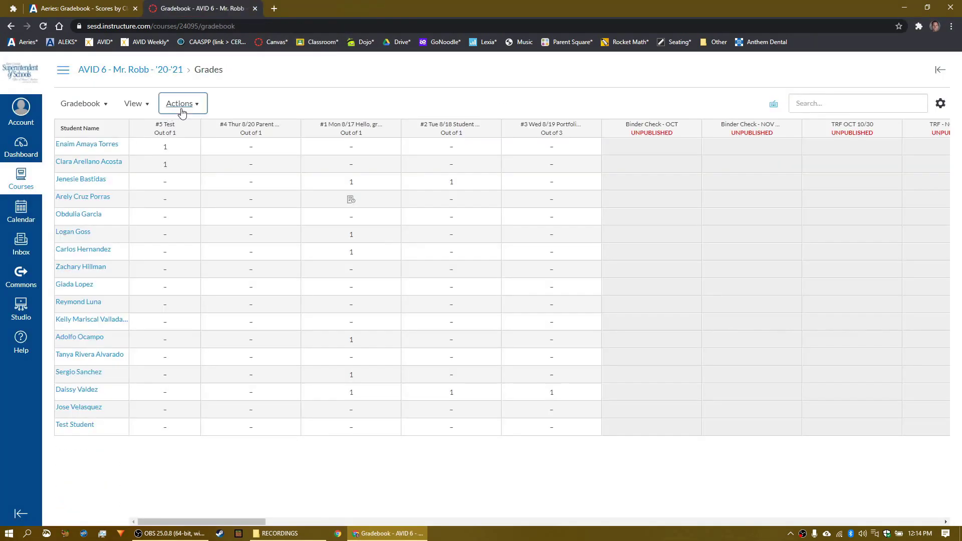
click(181, 103)
click(189, 131)
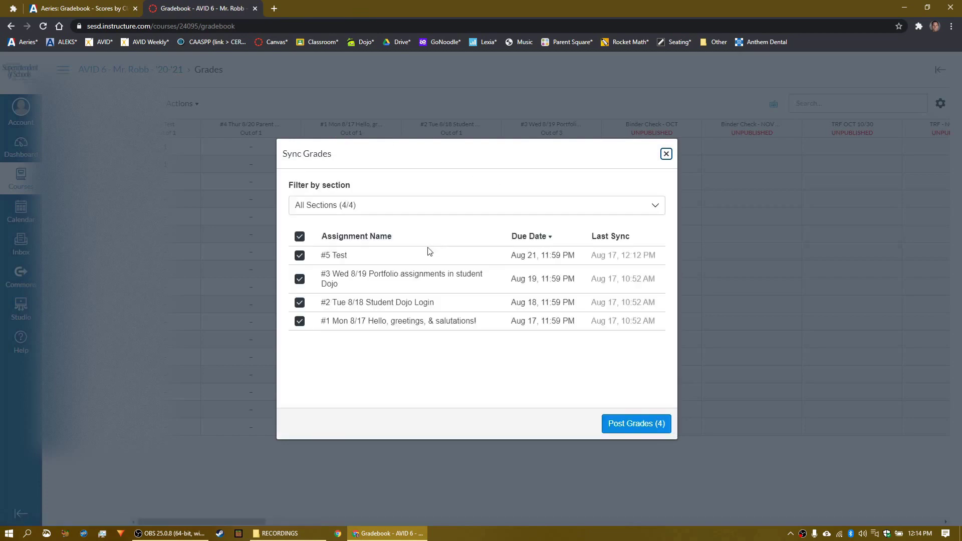
Step: Post Grades (4), then refresh Grade Sync until the 12:14 PM sync shows Completed
click(637, 423)
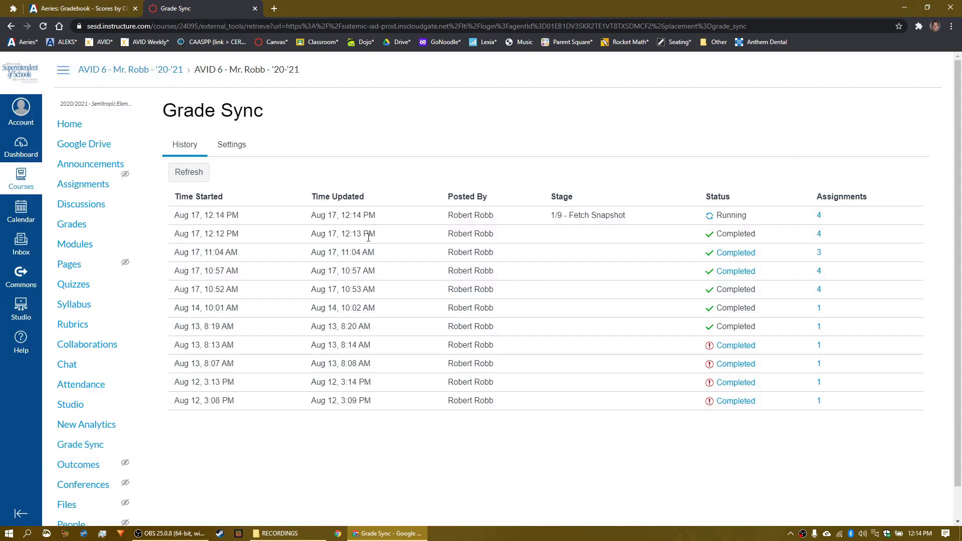
click(189, 172)
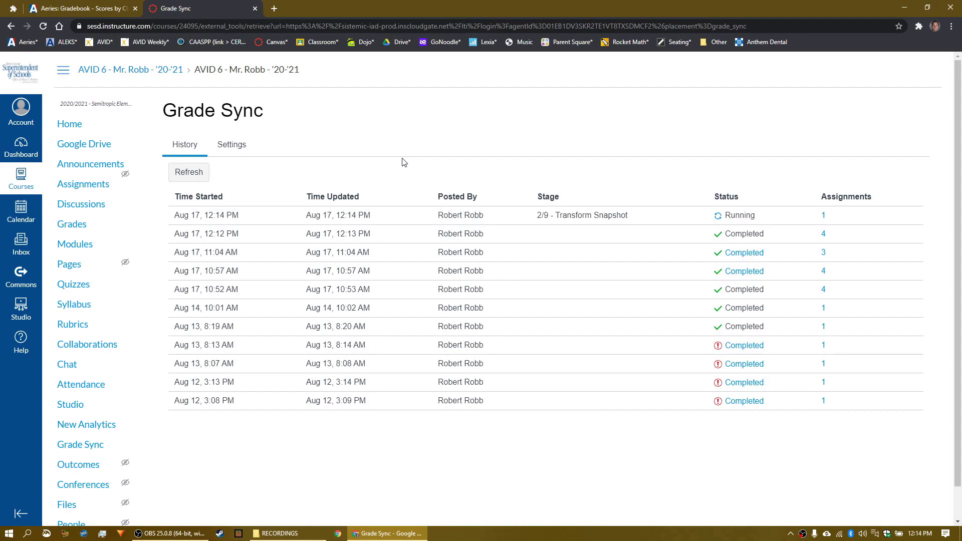
click(190, 172)
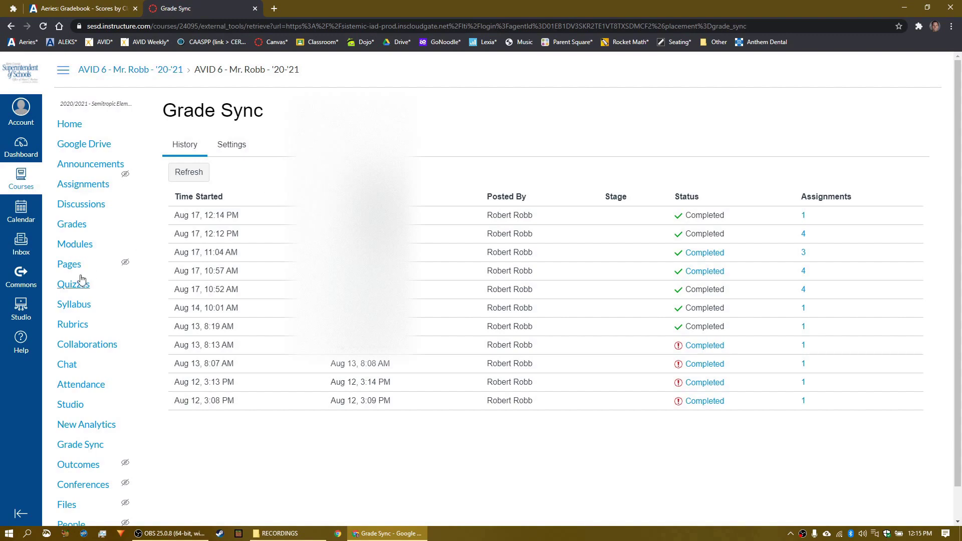
Step: Reload Aeries Scores by Class, then view the AVID 6 gradebook's Assignments and Participation categories
click(91, 12)
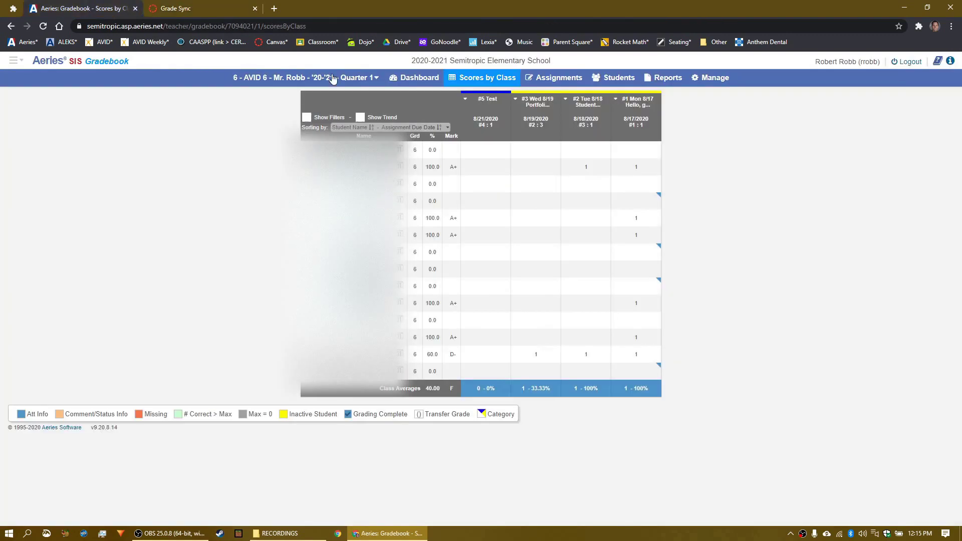
click(43, 27)
click(15, 60)
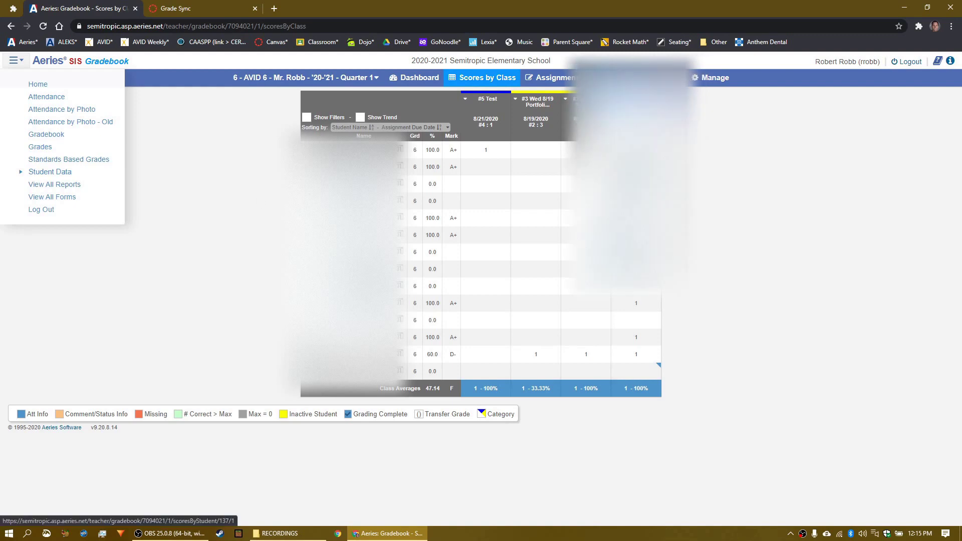
click(714, 77)
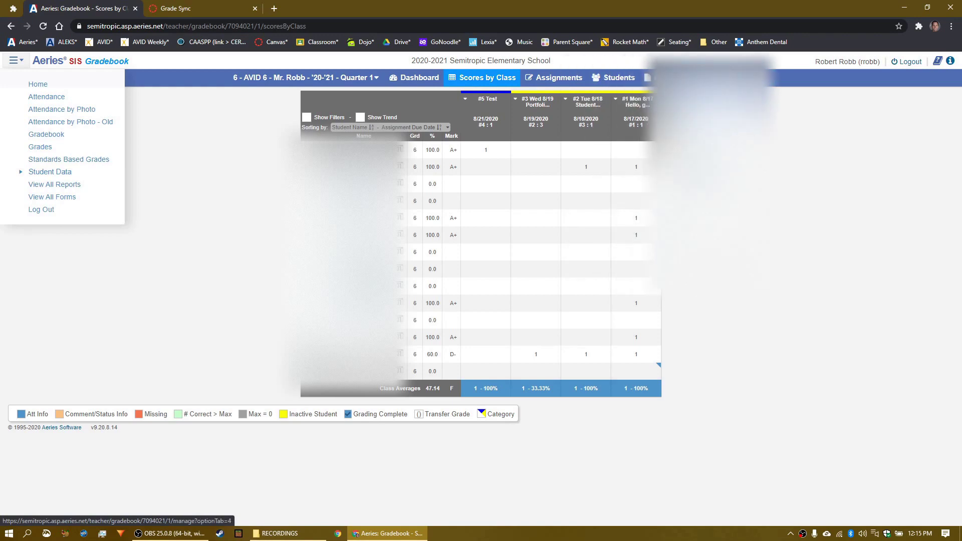
click(712, 143)
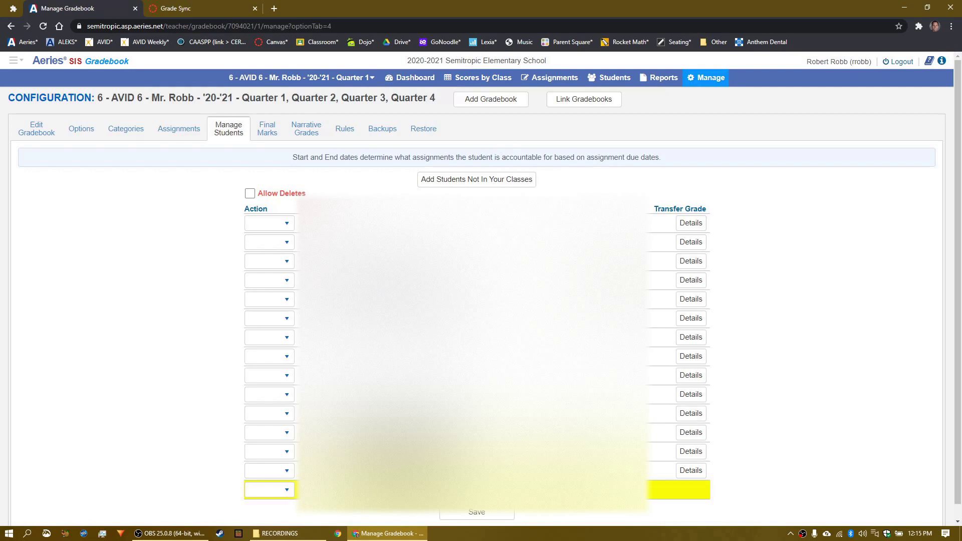
click(125, 129)
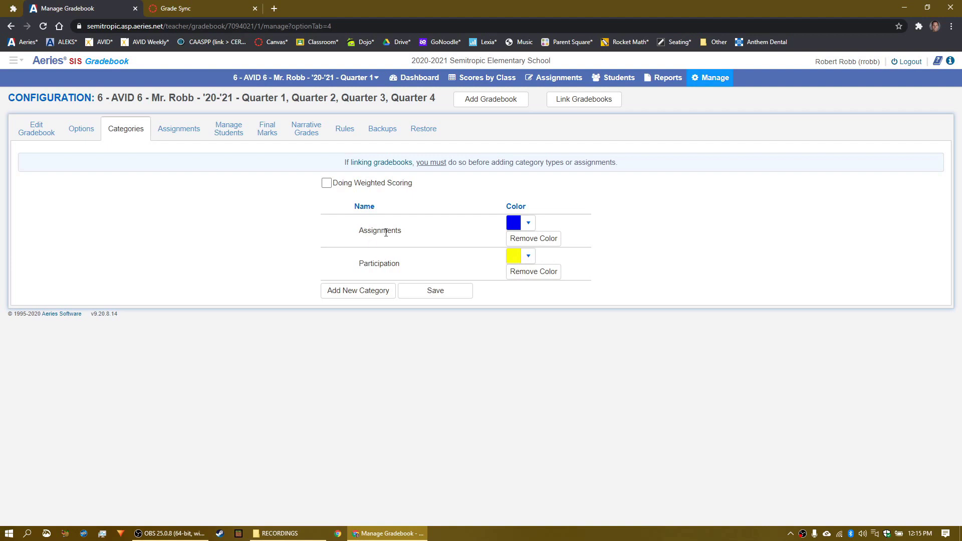
Step: Go from the grade sync history to the course assignments and open #5 Test's settings
click(200, 10)
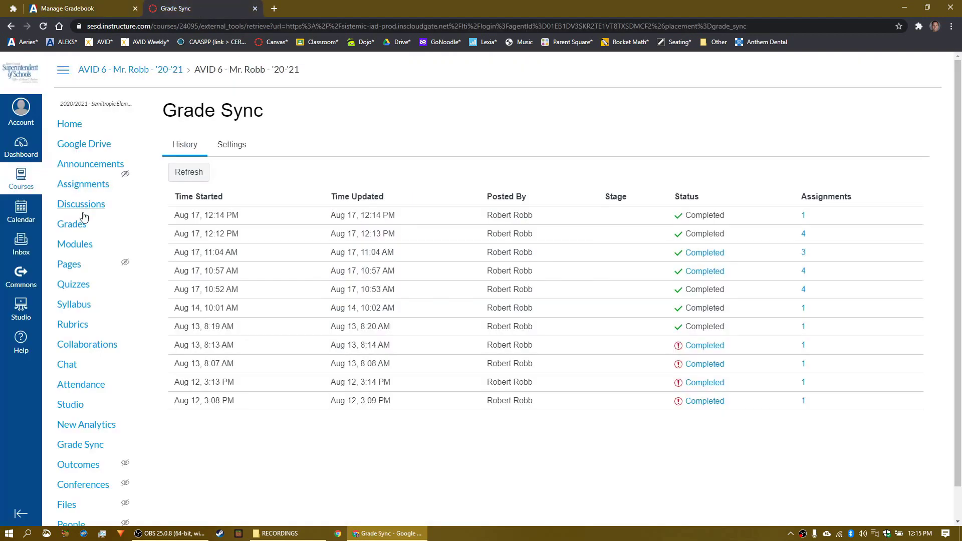
click(85, 186)
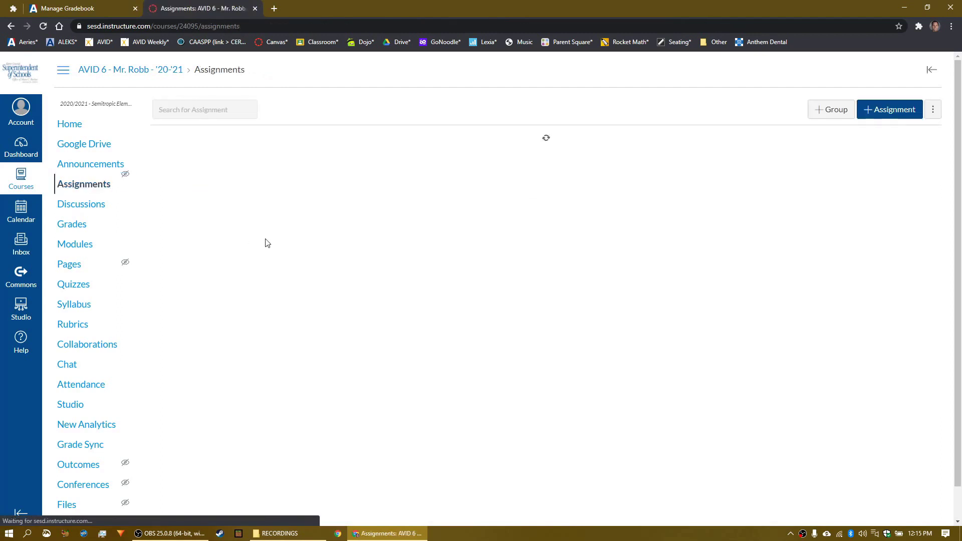
click(217, 184)
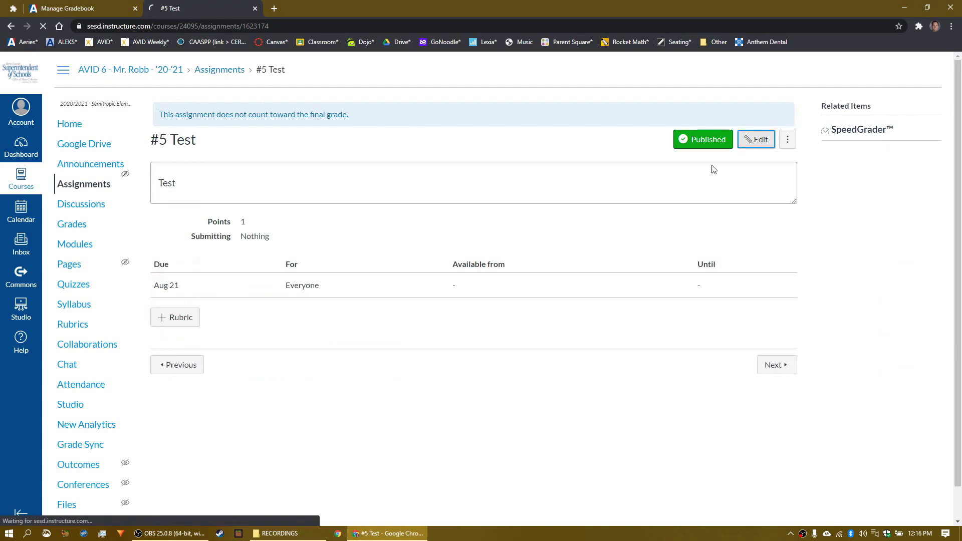
scroll(451, 255, down, 5)
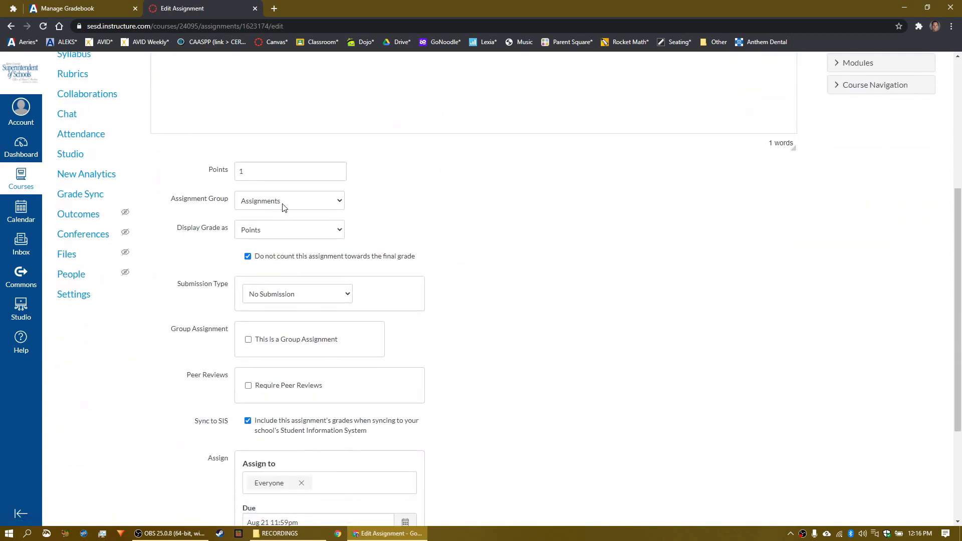
Step: Check #5 Test against the Aeries categories: Assignments group, 1 point, Sync to SIS on
click(88, 8)
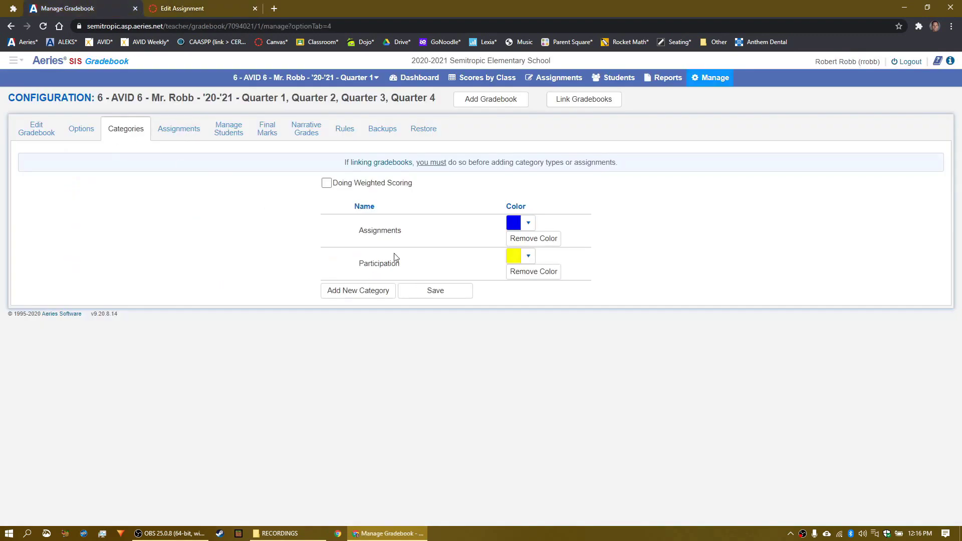
click(210, 10)
scroll(175, 272, up, 2)
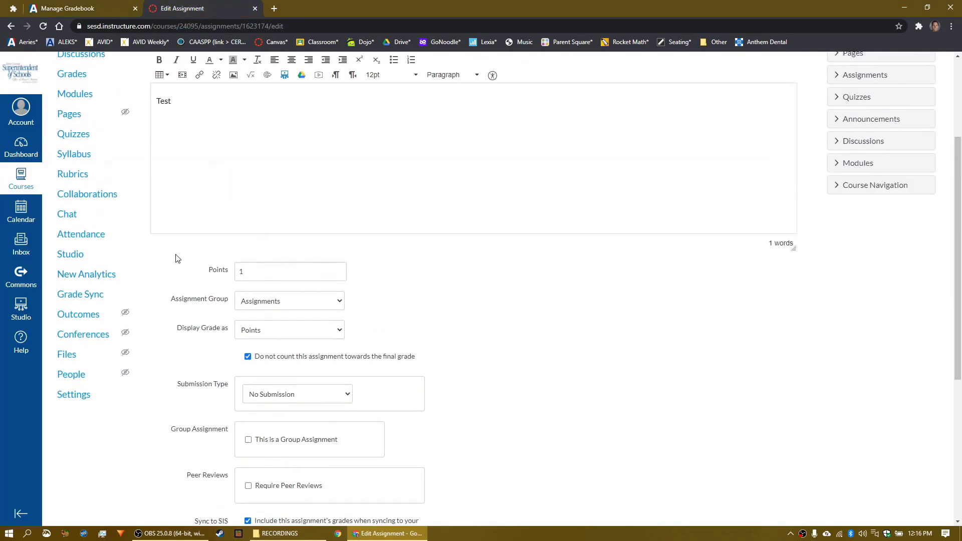
scroll(279, 320, down, 1)
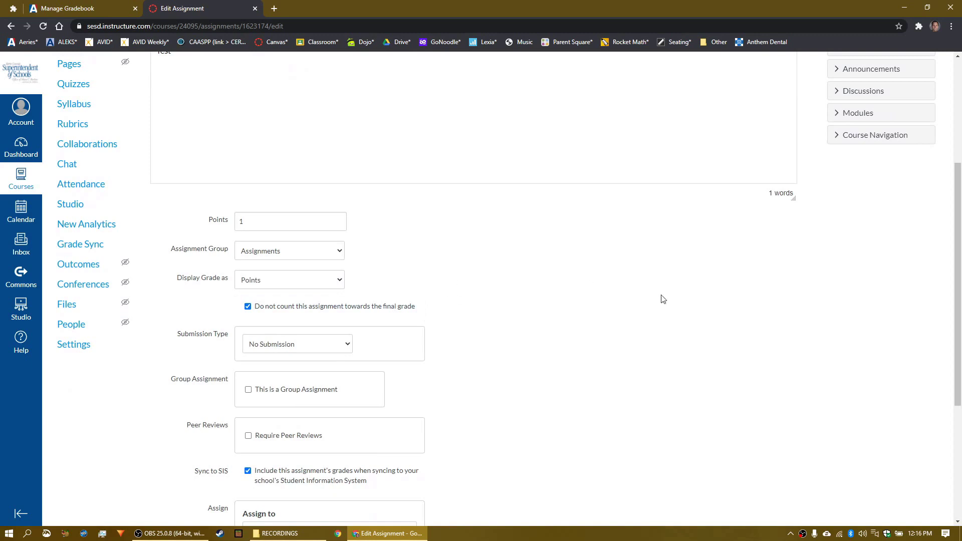
scroll(471, 305, down, 4)
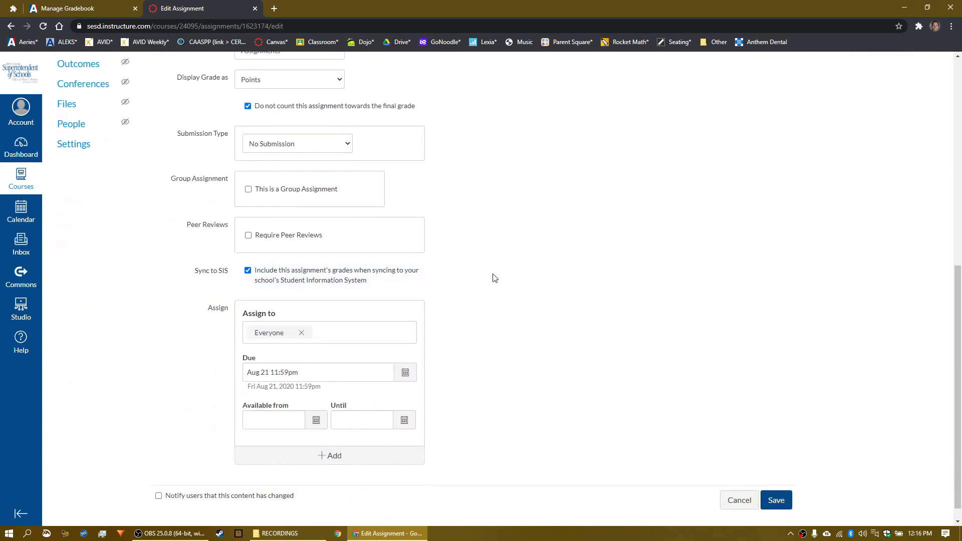
scroll(490, 277, down, 1)
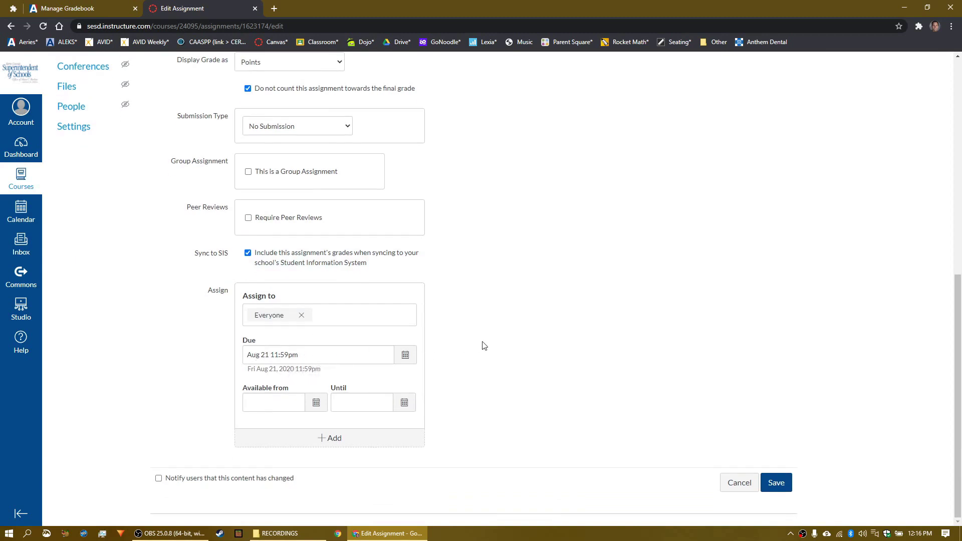
scroll(484, 346, up, 8)
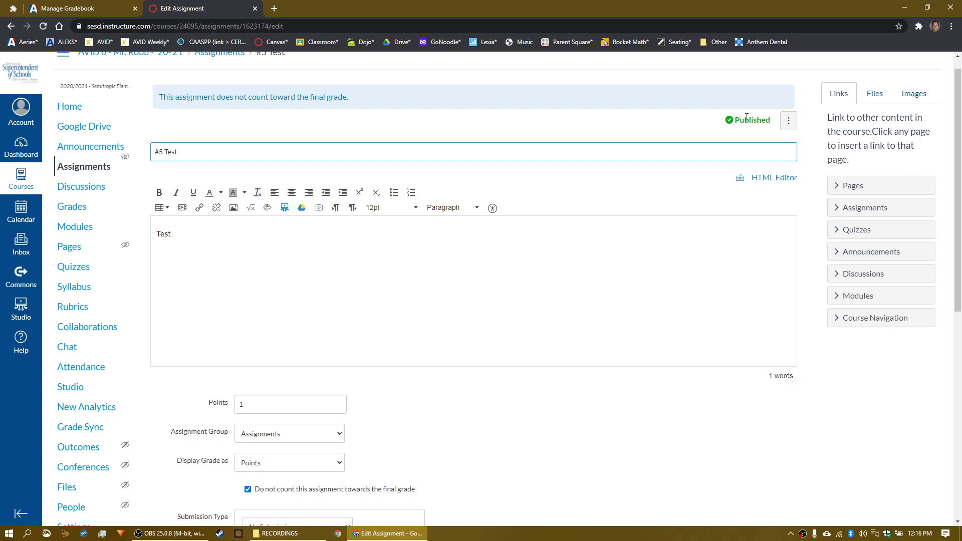
Step: Preview #5 Test in Student View from the course home, then leave it and return to Assignments
click(66, 106)
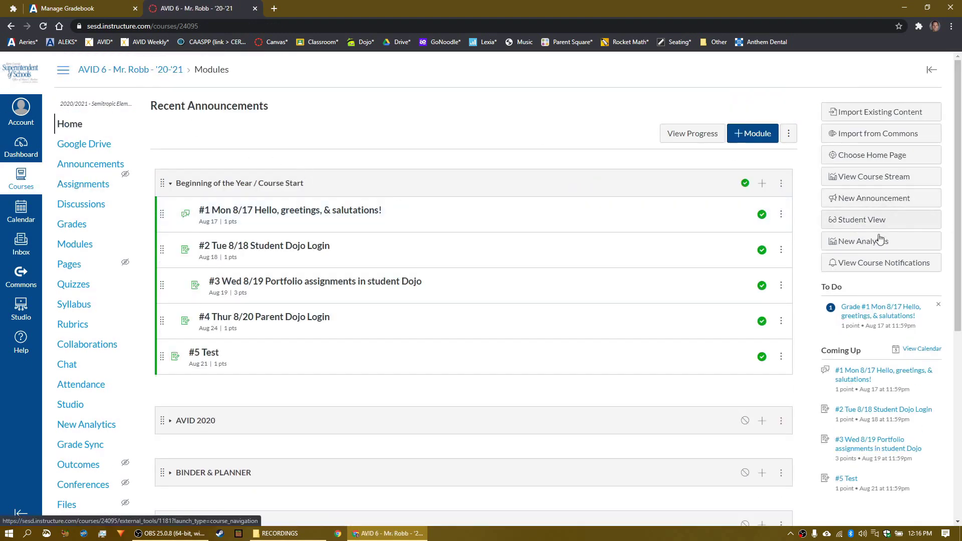
click(862, 220)
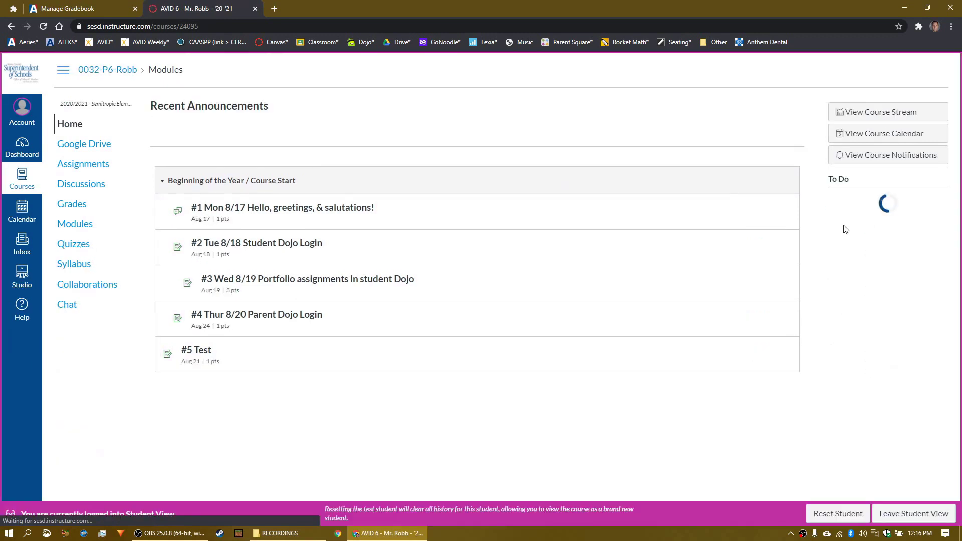
click(335, 363)
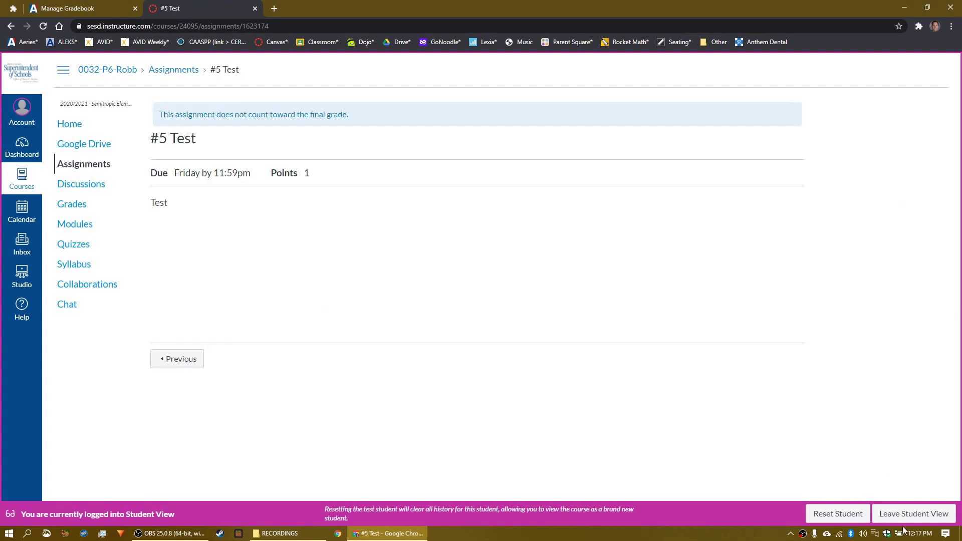
click(913, 514)
click(84, 184)
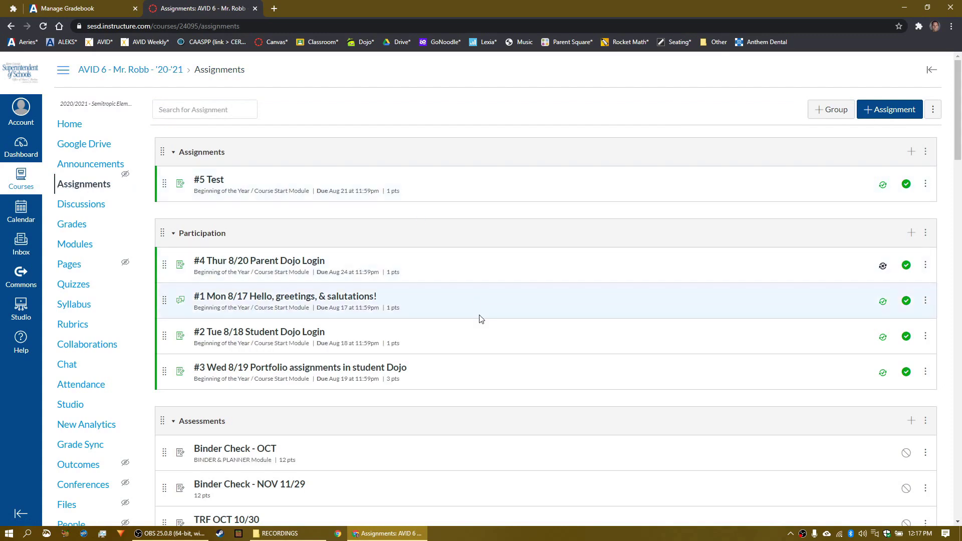
Step: Open #5 Test from the assignments list and check its grades in SpeedGrader
click(344, 298)
click(83, 184)
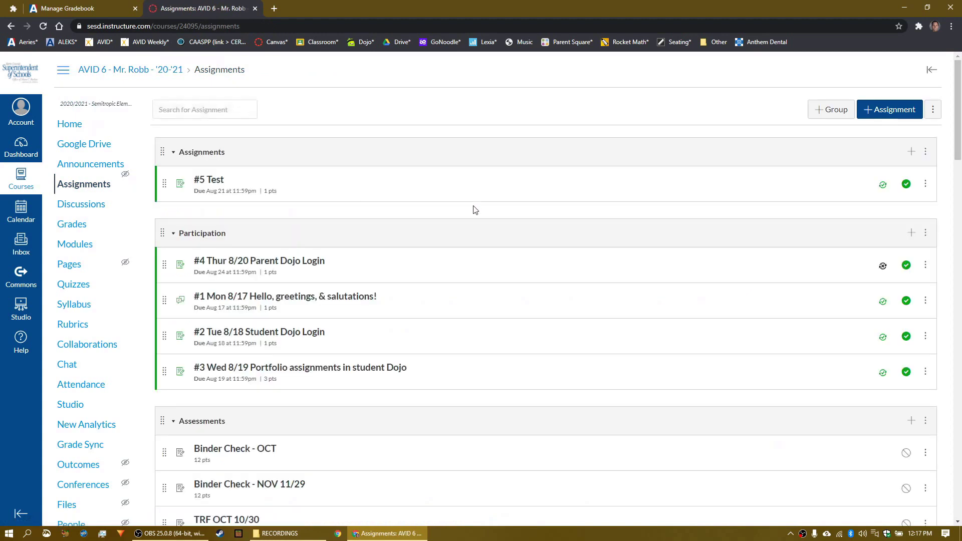
click(213, 181)
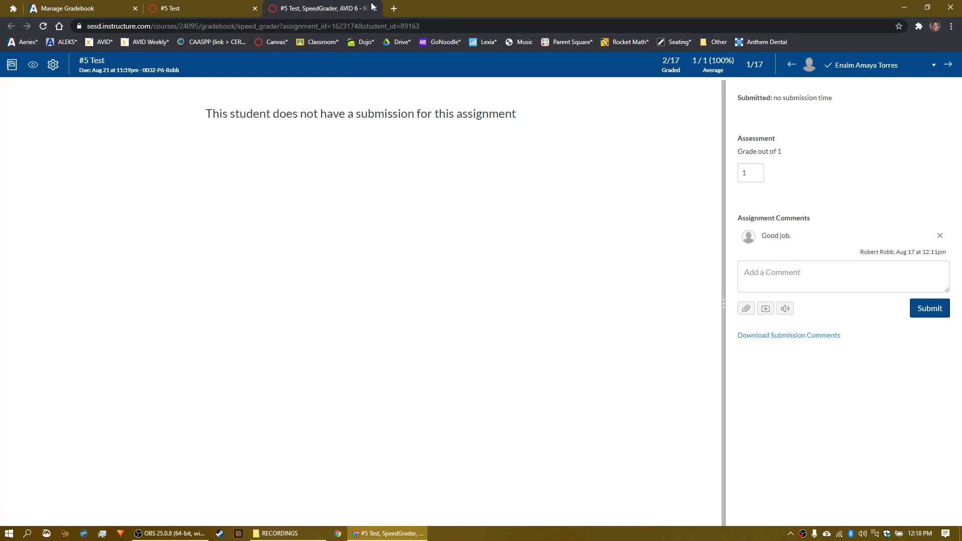
click(375, 9)
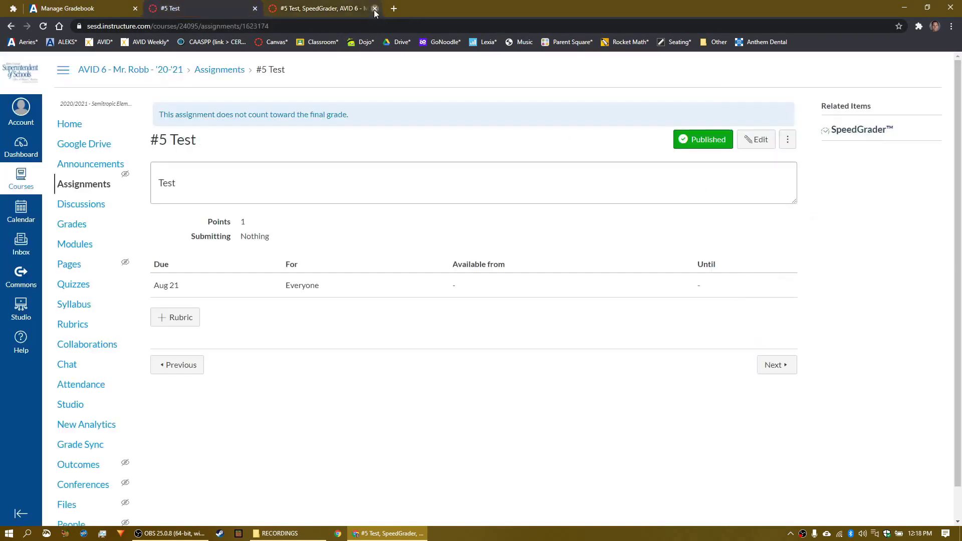
Step: Review the AVID 6 gradebook's #5 Test scores and its grade passback options
click(73, 224)
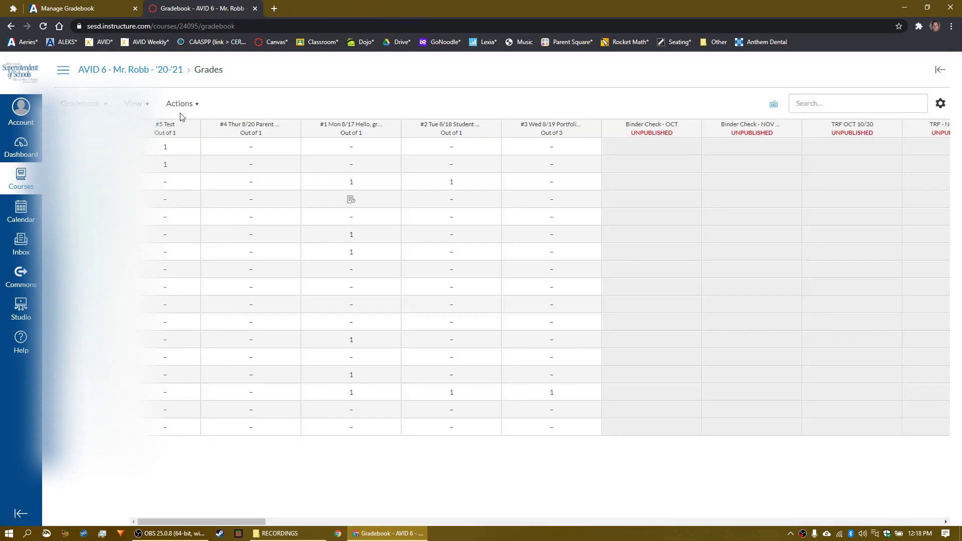
click(181, 103)
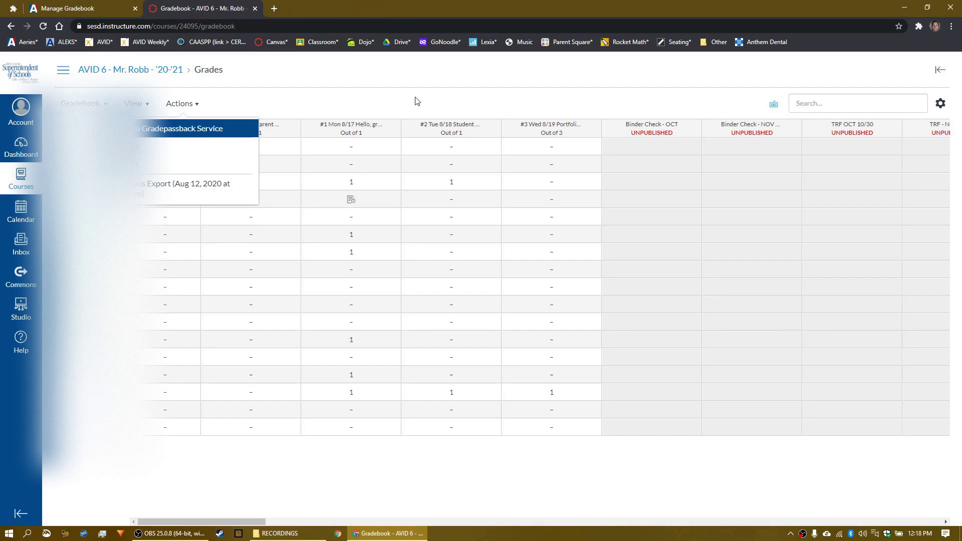
key(Escape)
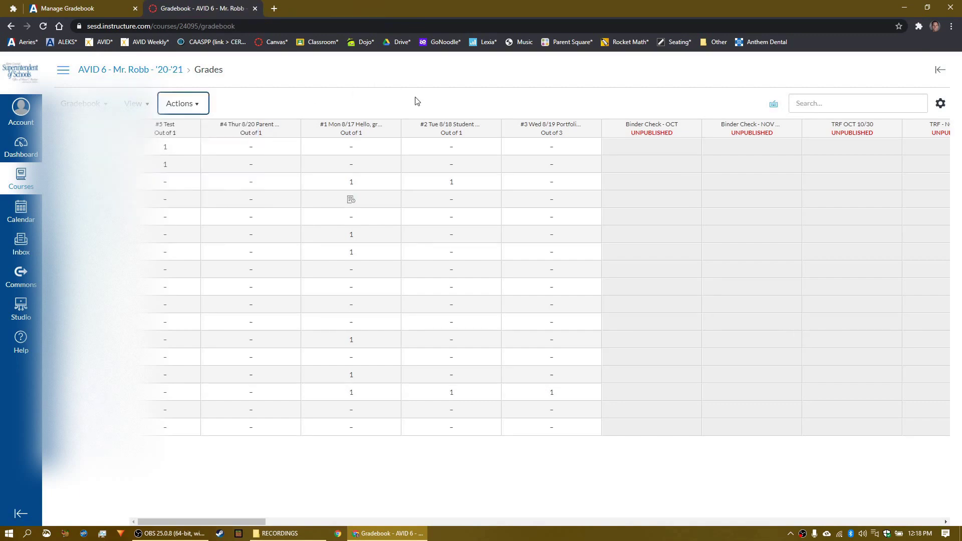